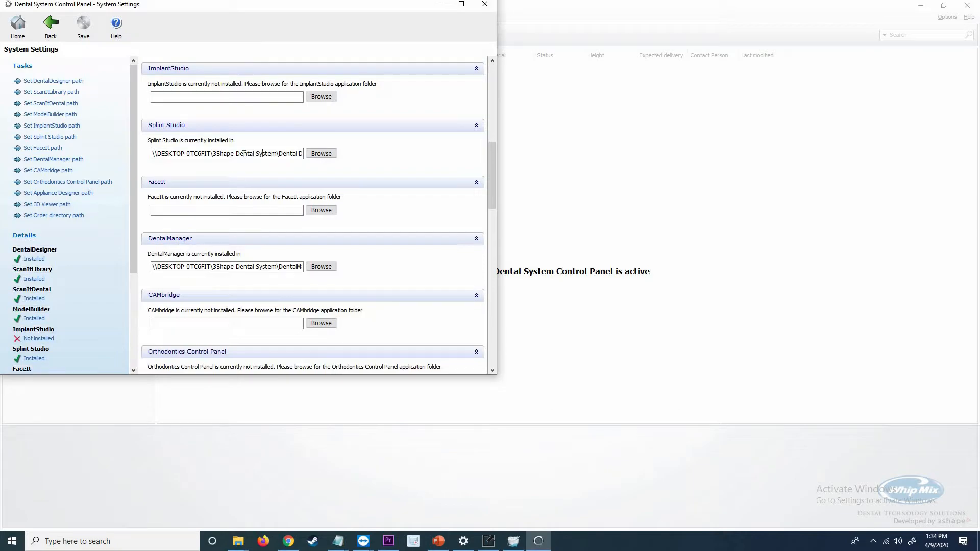
triple_click(244, 154)
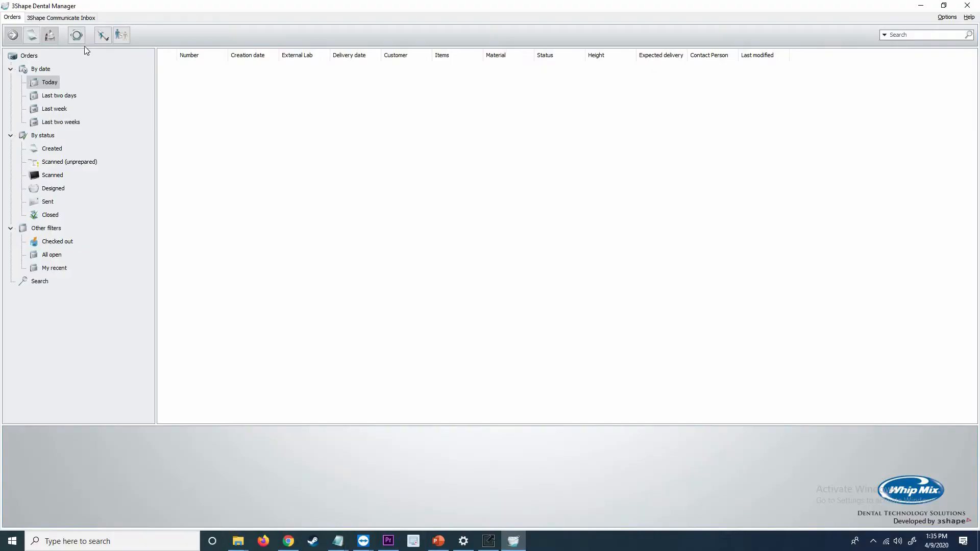
Create a new order with the patient last name "Splint" and first name "Webinar"
click(31, 38)
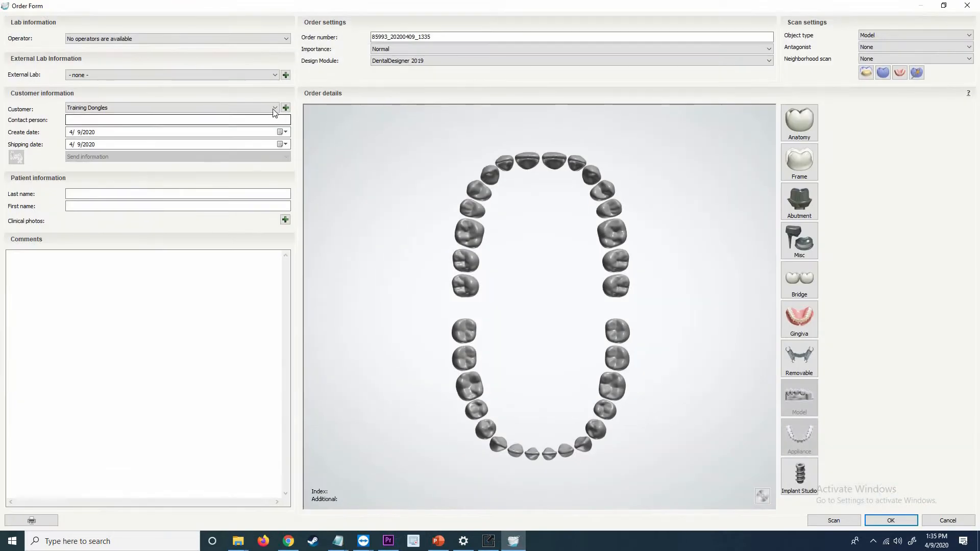
click(270, 194)
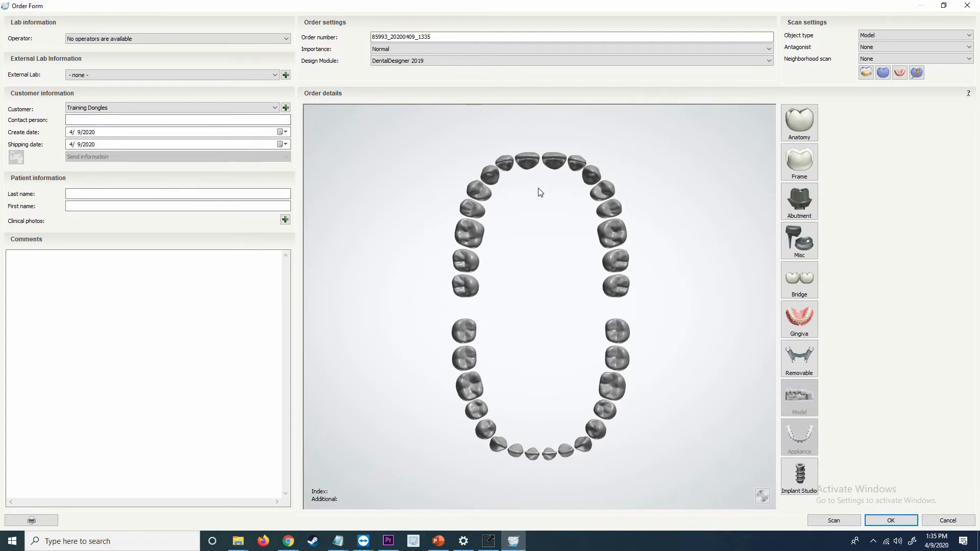
click(276, 194)
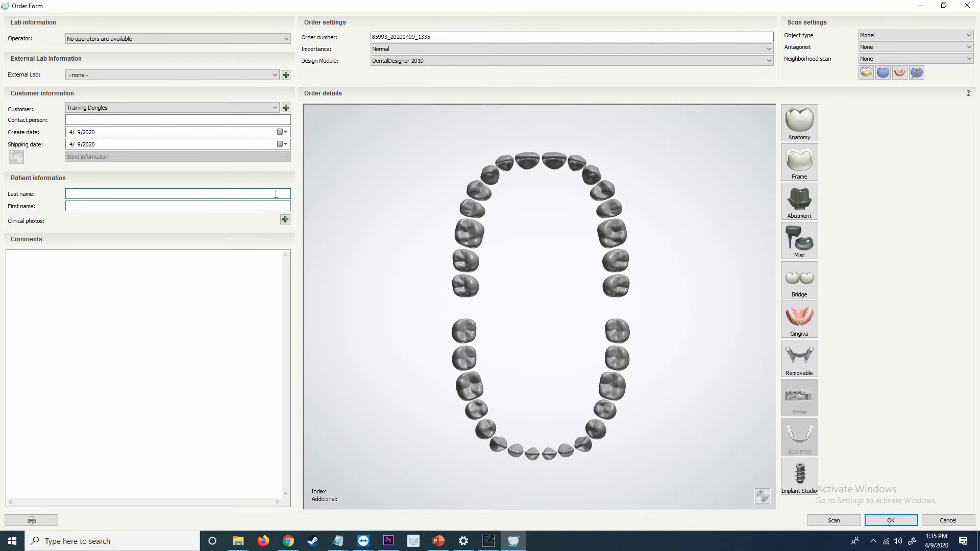
text(Splint)
key(Tab)
text(W)
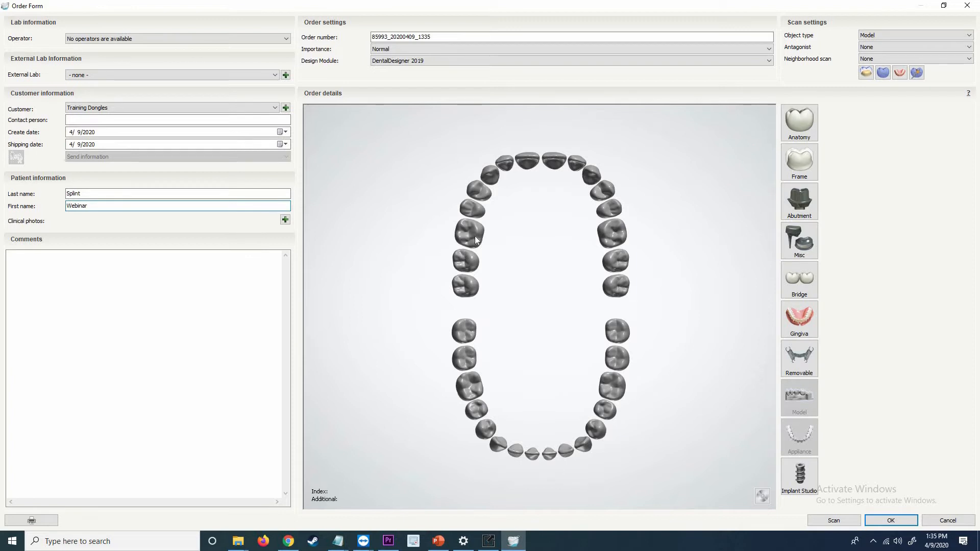
Add a splint appliance on the upper arch with the object type set to Digital impression, and save the order
click(604, 228)
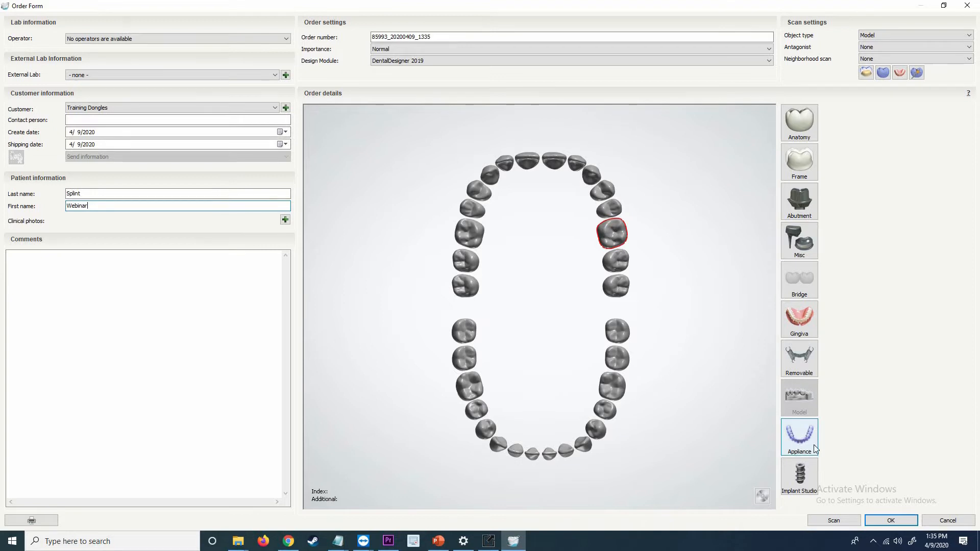
click(799, 439)
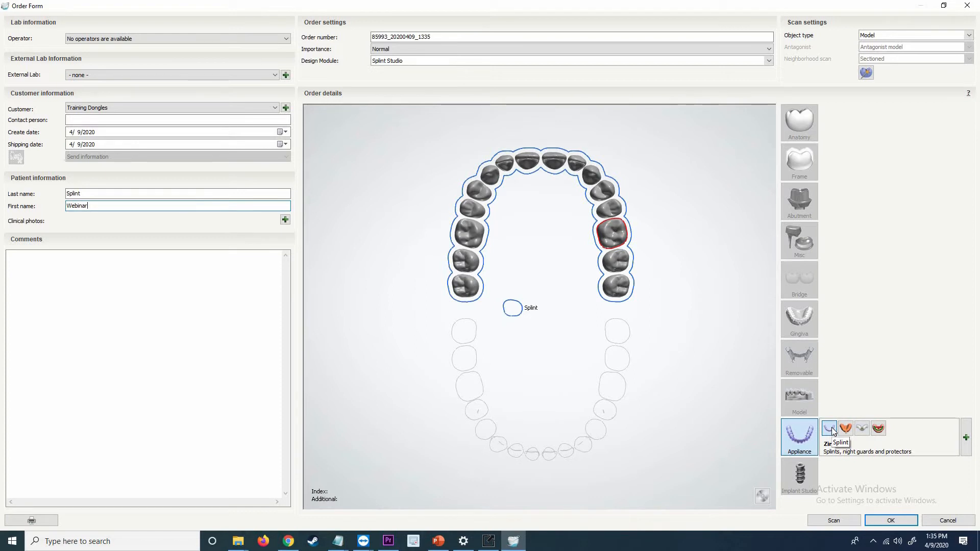
click(878, 35)
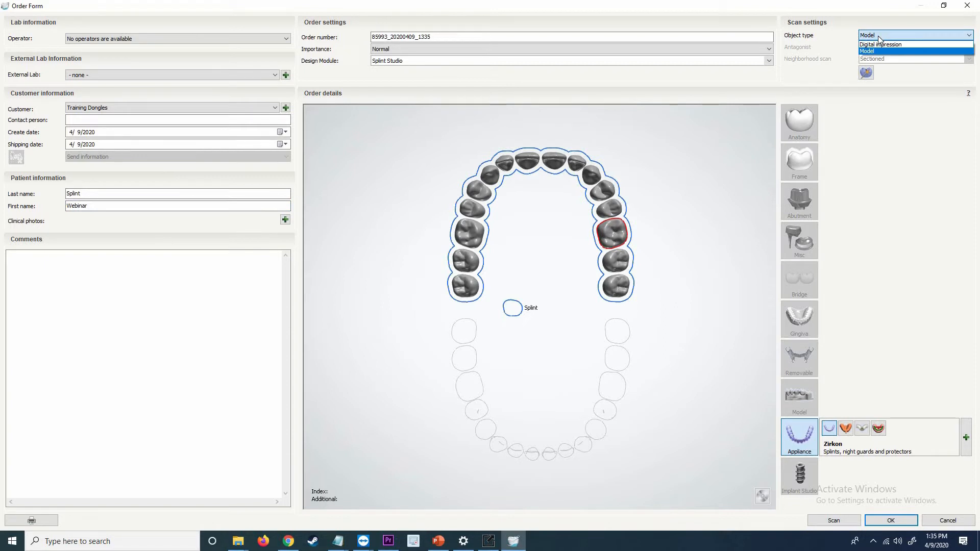
click(880, 44)
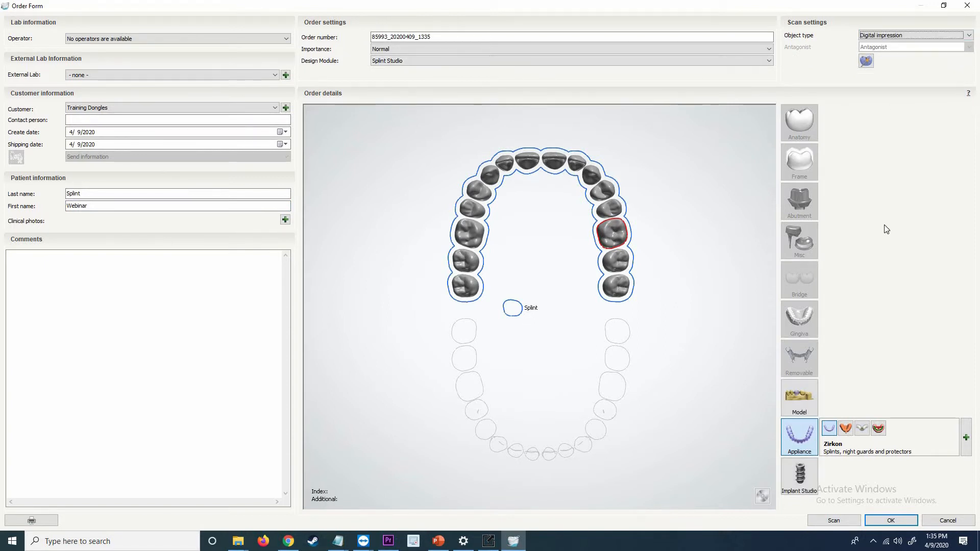
click(891, 521)
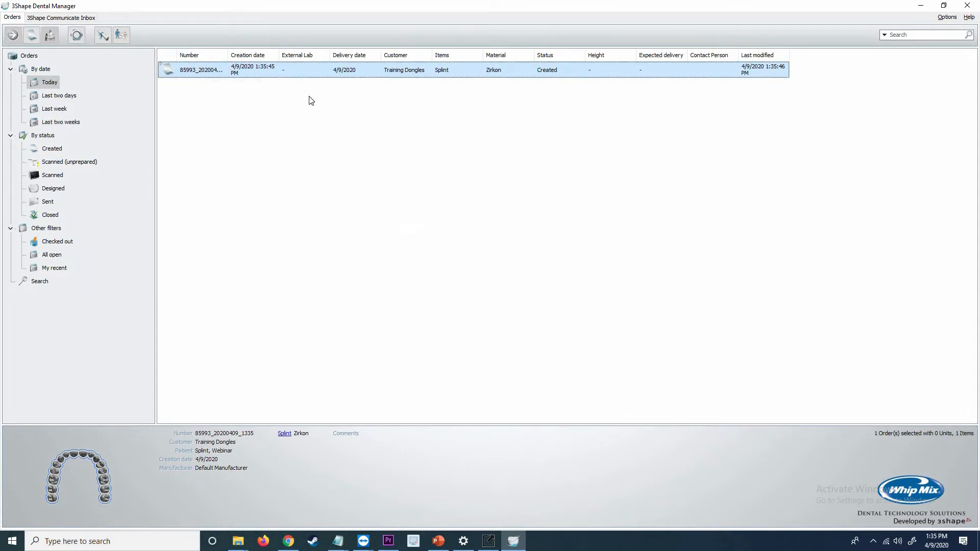
Start a scan import for the new order and open the Maxillary STL file as the upper jaw preparation scan
click(231, 102)
right_click(195, 73)
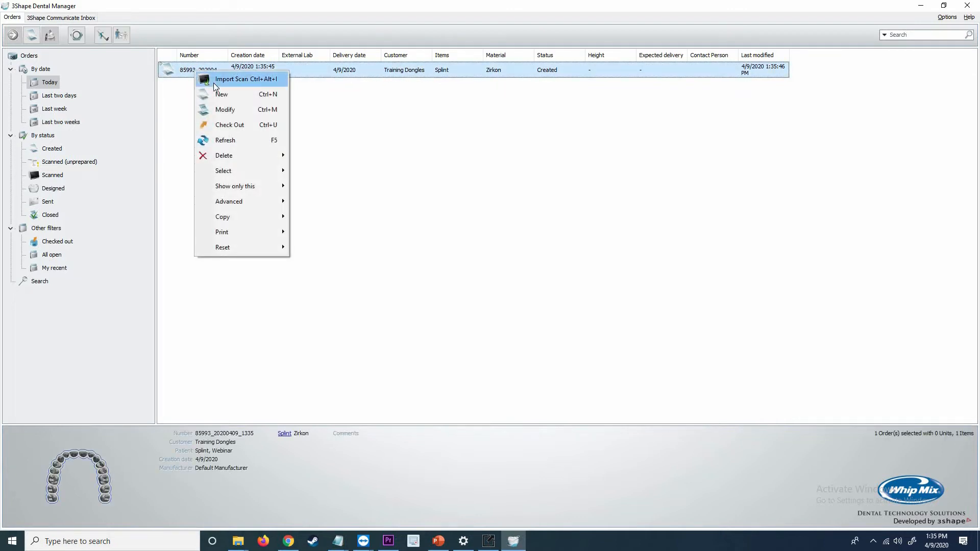
click(213, 83)
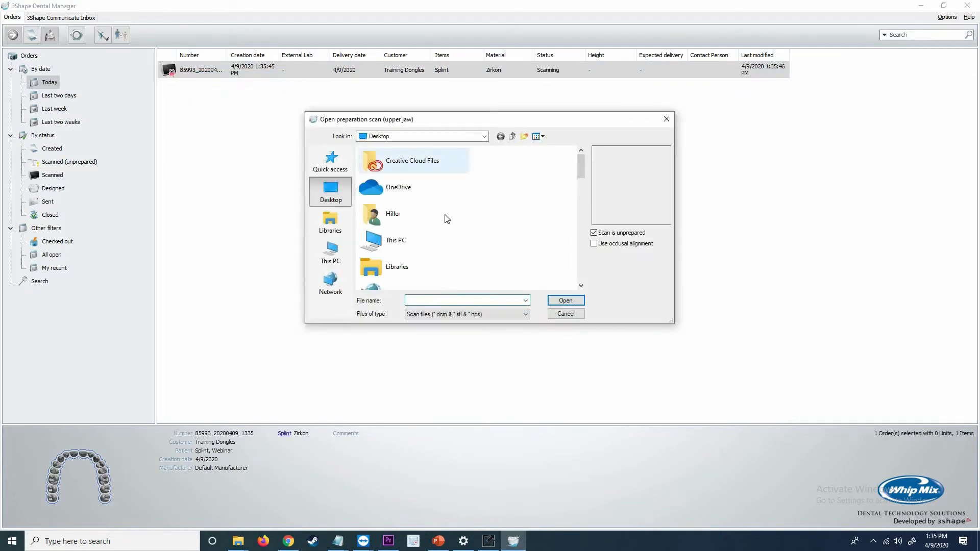
scroll(443, 219, down, 2)
scroll(446, 218, down, 6)
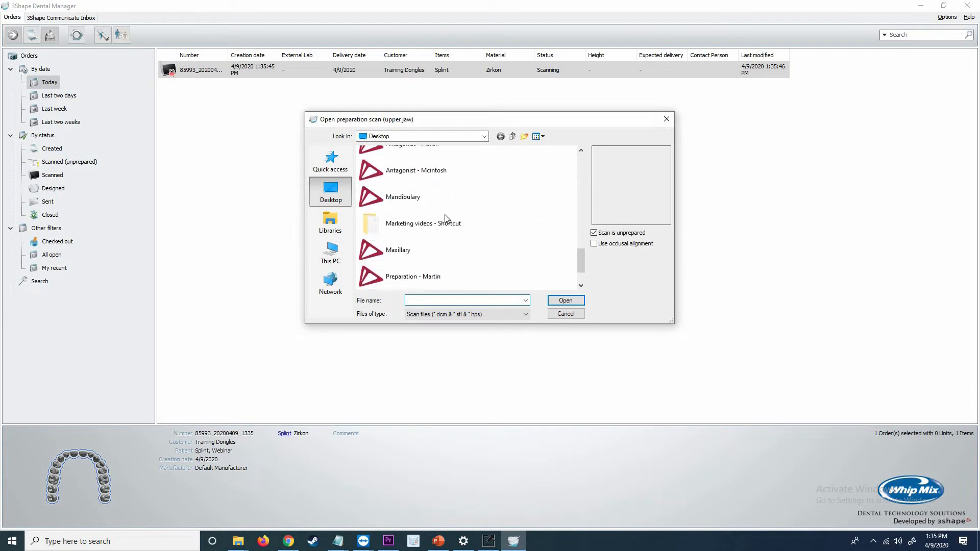
scroll(408, 204, up, 3)
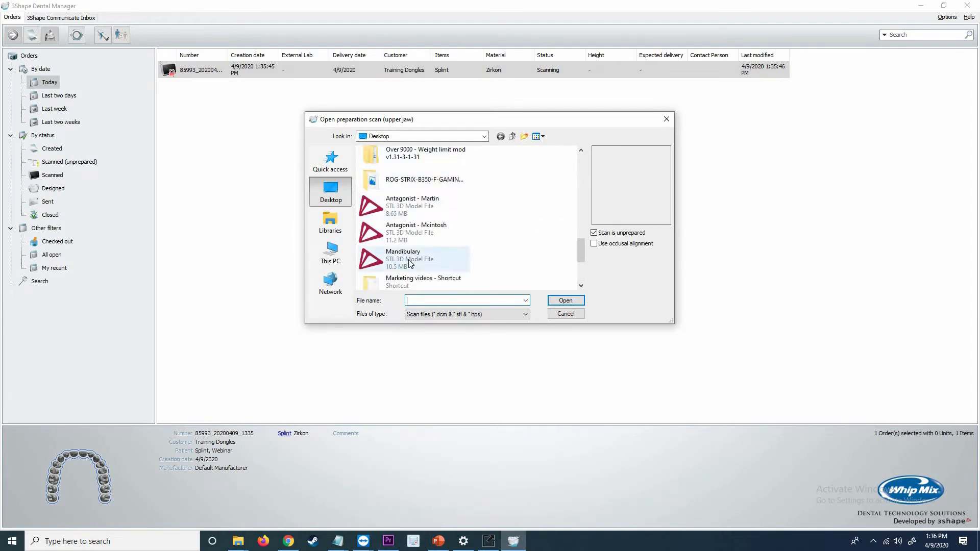
scroll(409, 261, down, 3)
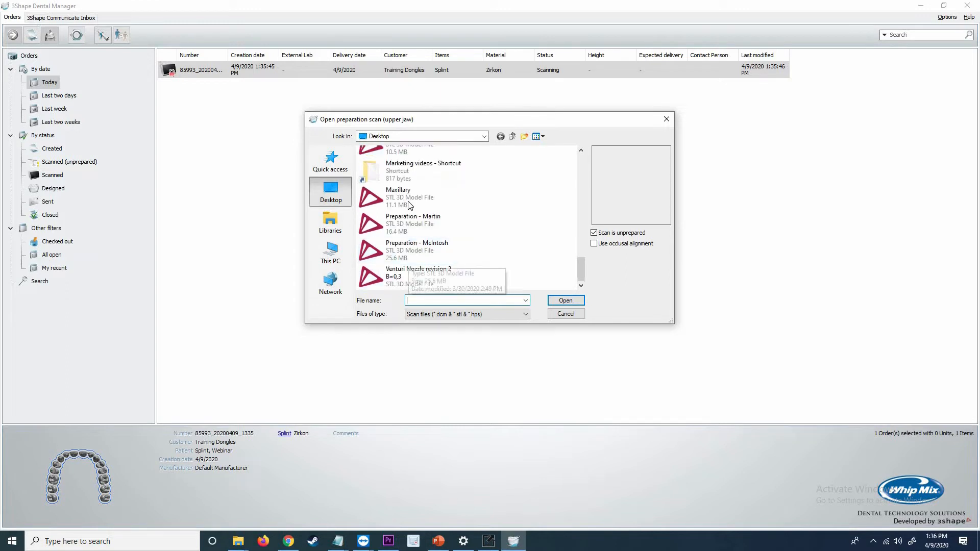
click(556, 299)
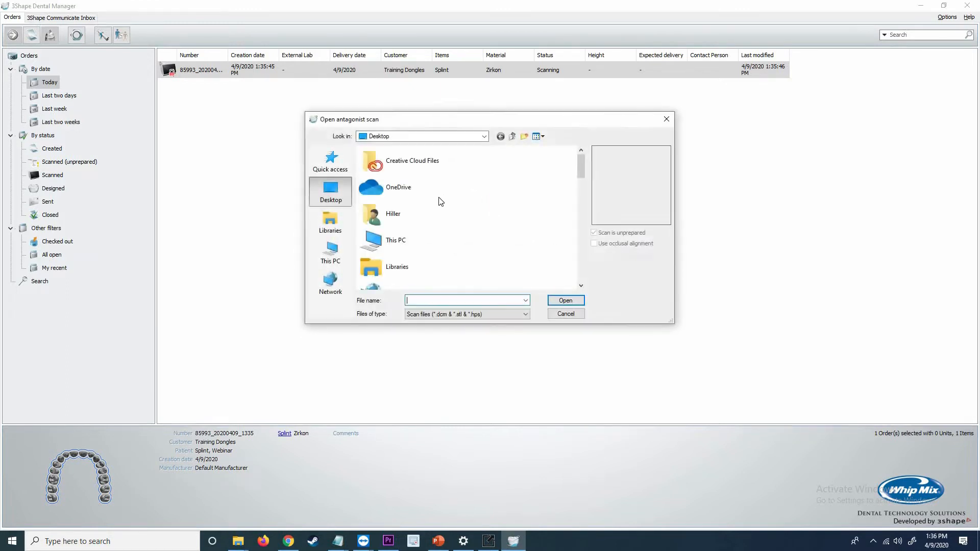
Open the Mandibulary STL file from the desktop as the antagonist scan
scroll(438, 201, down, 5)
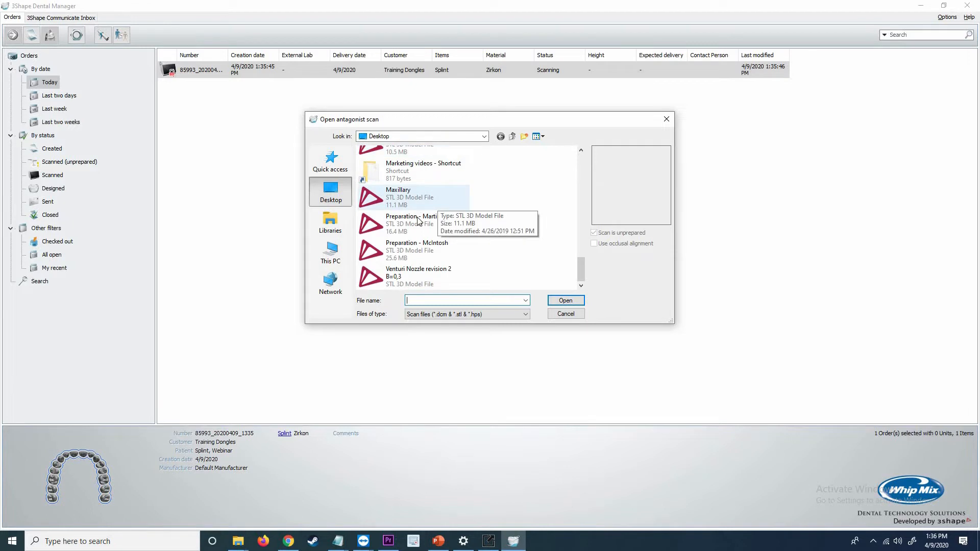
scroll(418, 207, up, 3)
click(420, 258)
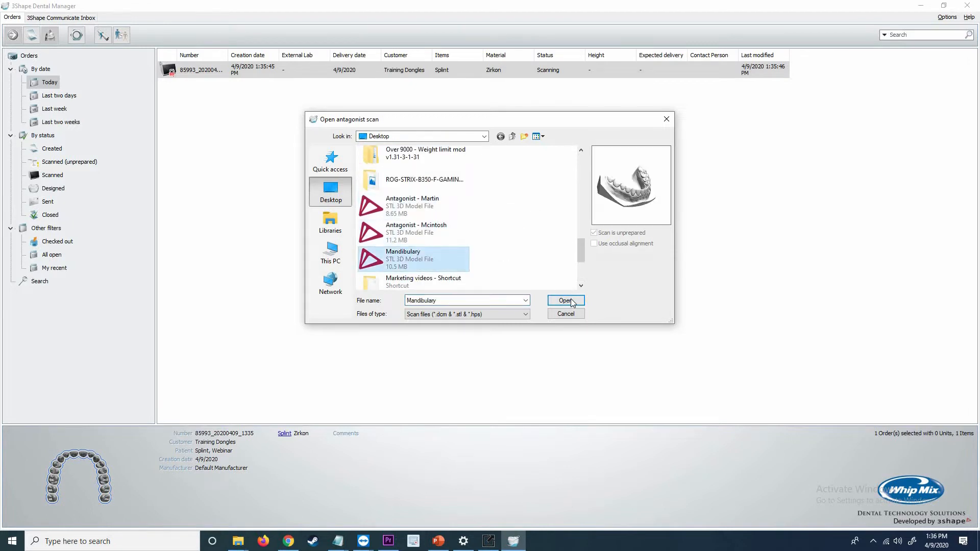
click(565, 301)
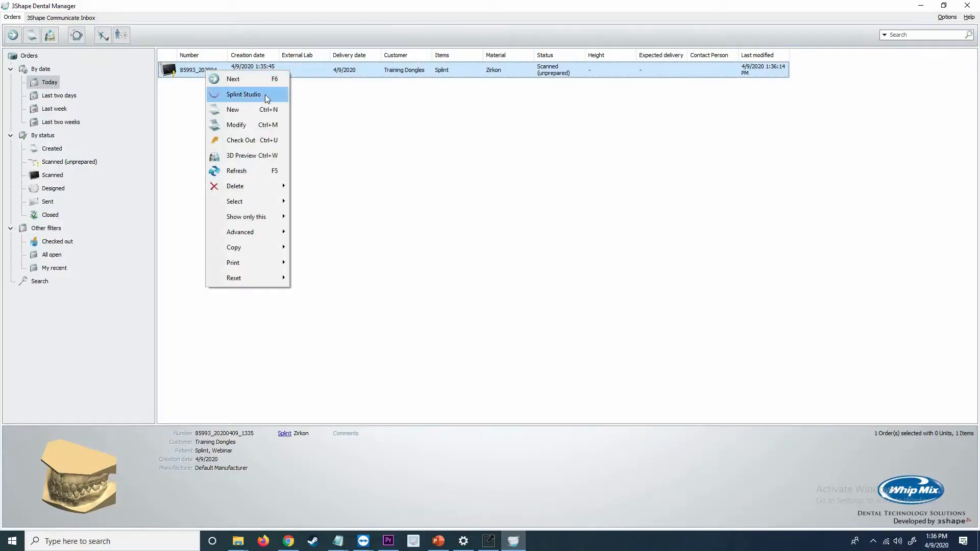
Open the order in Splint Studio and define the occlusal plane through the mesial lingual cusp tips of teeth 16 and 26 and the incisors' meeting edges
click(235, 95)
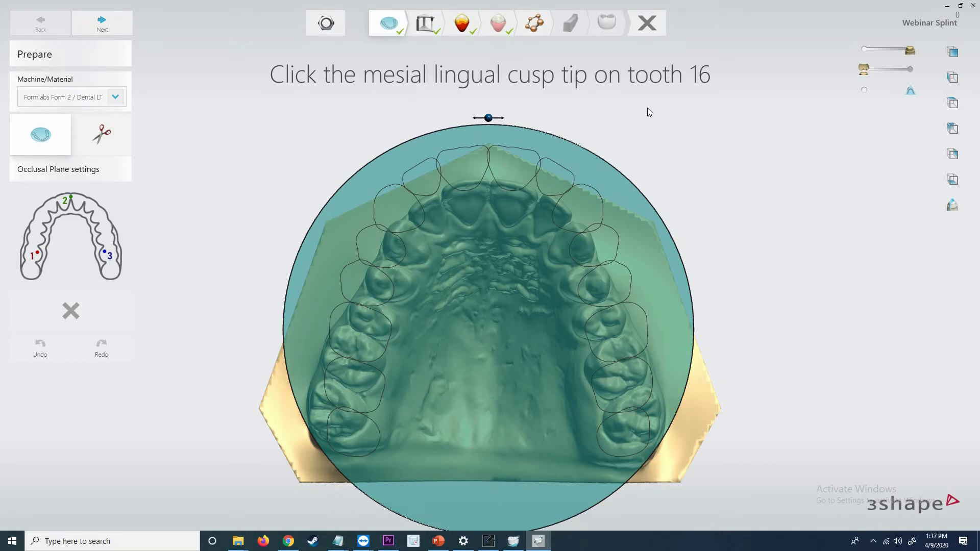
click(115, 99)
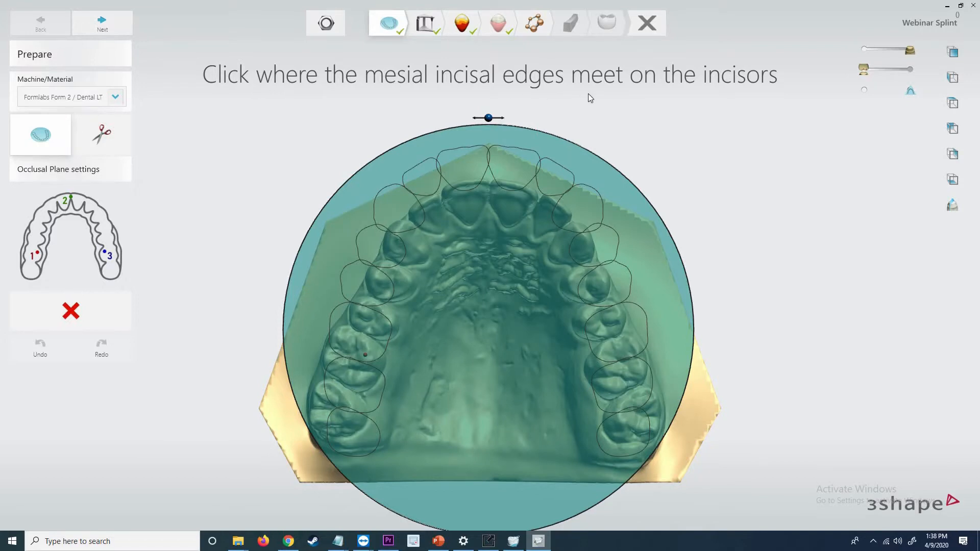
click(487, 183)
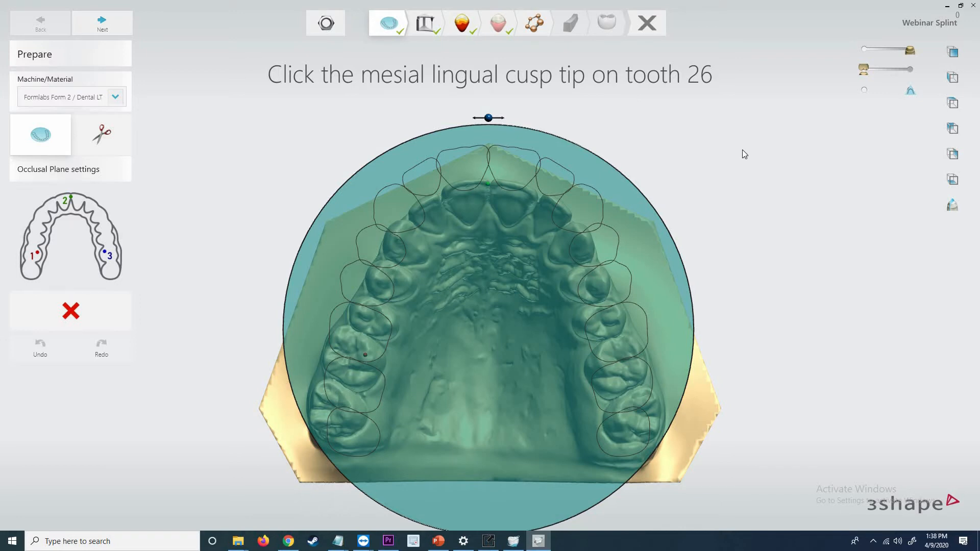
click(602, 360)
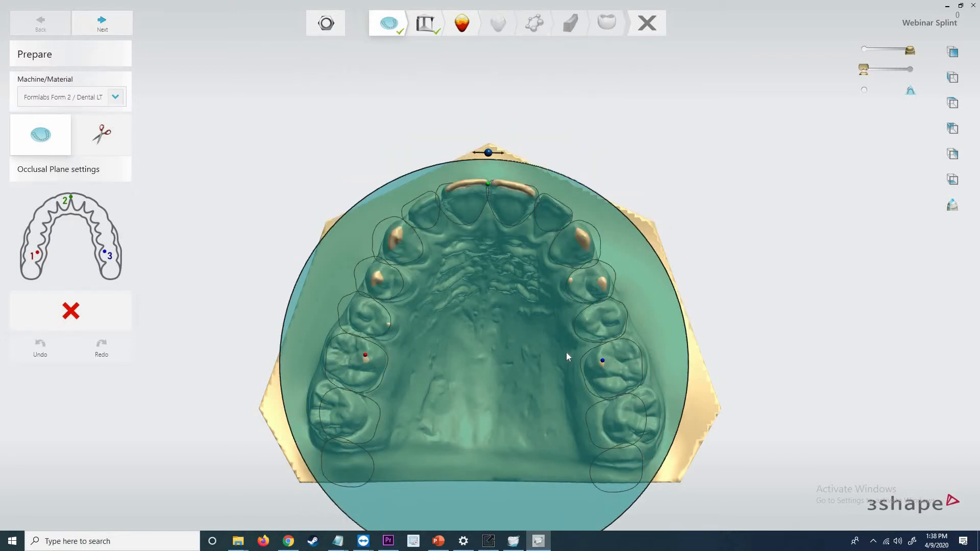
Proceed to Bite Configuration and open the articulator to the 2 mm splint thickness
click(100, 24)
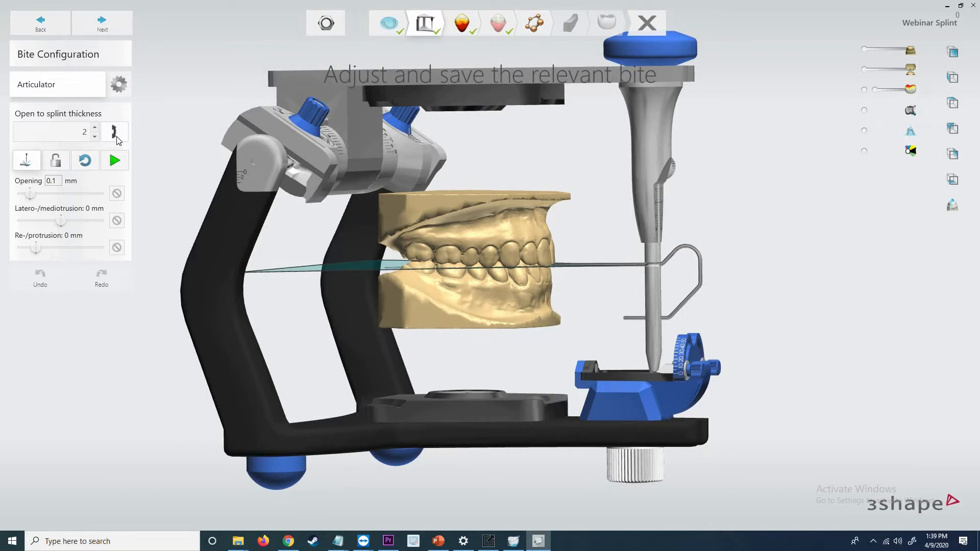
click(116, 139)
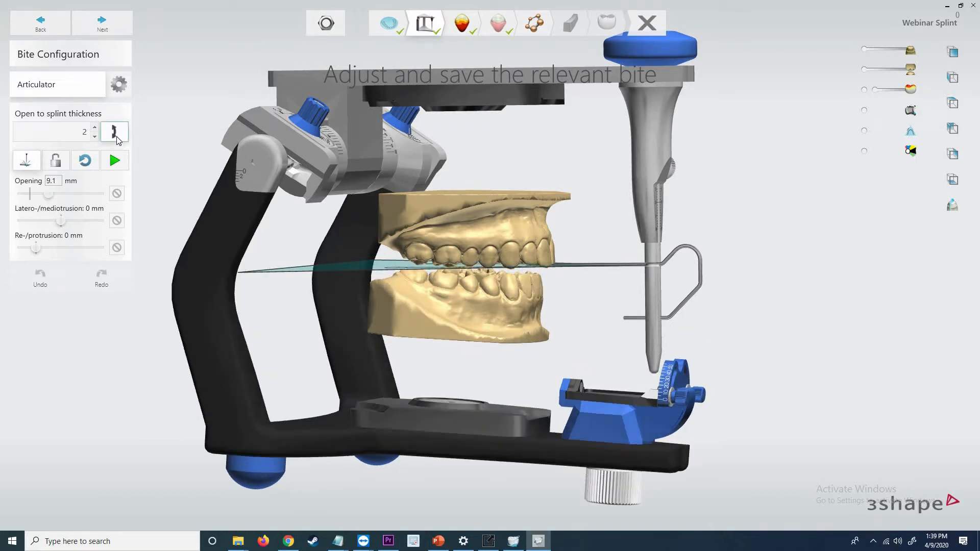
right_drag(388, 193, 141, 143)
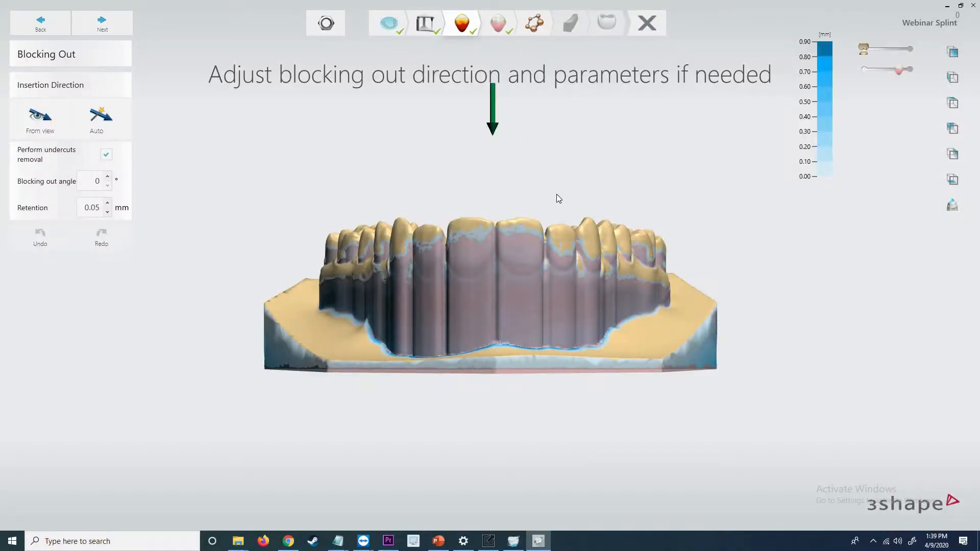
Set the blocking-out insertion direction from an occlusal view of the upper model and inspect the recalculated undercuts
right_drag(556, 195, 553, 226)
scroll(553, 227, down, 3)
right_drag(426, 178, 480, 124)
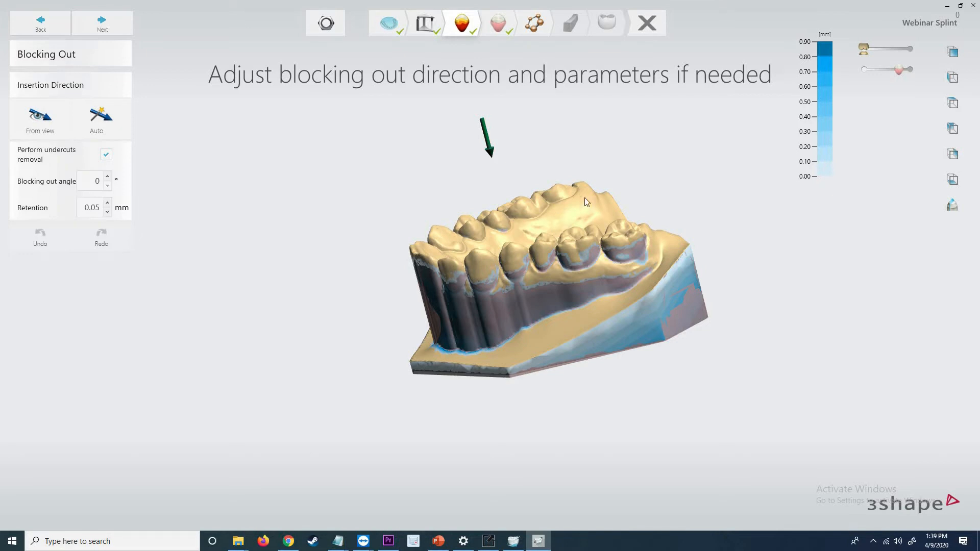
mouse_move(586, 201)
right_down()
mouse_move(507, 177)
mouse_move(517, 181)
mouse_move(513, 251)
mouse_move(499, 311)
mouse_move(524, 257)
mouse_move(534, 280)
mouse_move(550, 174)
mouse_move(528, 179)
mouse_move(521, 162)
mouse_move(552, 167)
mouse_move(529, 176)
mouse_move(522, 164)
mouse_move(527, 175)
right_up()
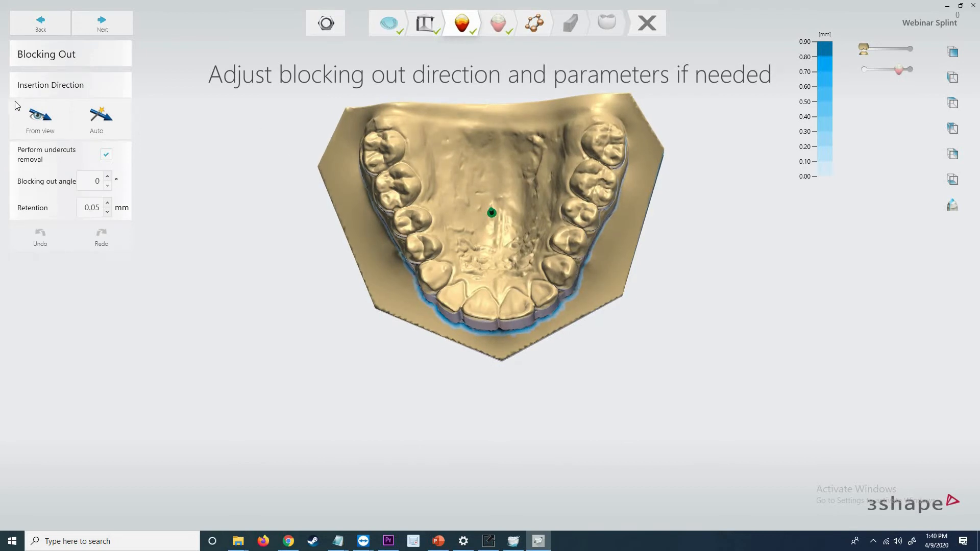
click(41, 116)
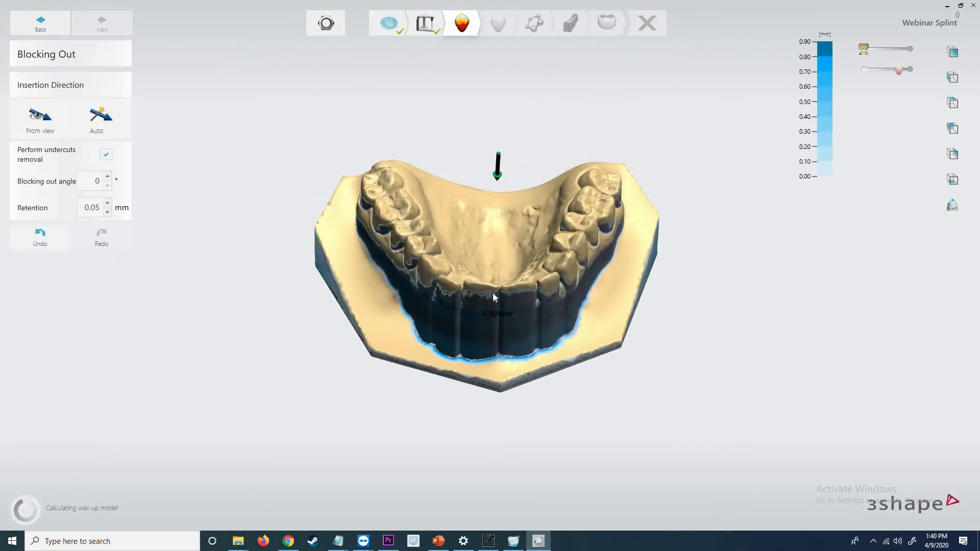
mouse_move(492, 291)
right_down()
mouse_move(494, 268)
mouse_move(475, 268)
mouse_move(638, 262)
mouse_move(405, 271)
mouse_move(564, 281)
right_up()
mouse_move(495, 268)
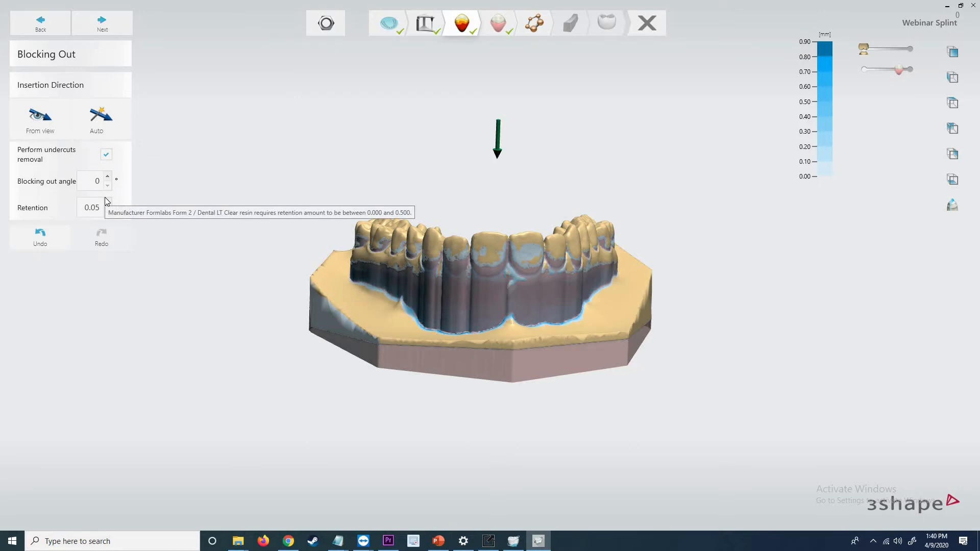
Turn undercuts removal off and on again to compare the upper model with and without the block-out
click(107, 154)
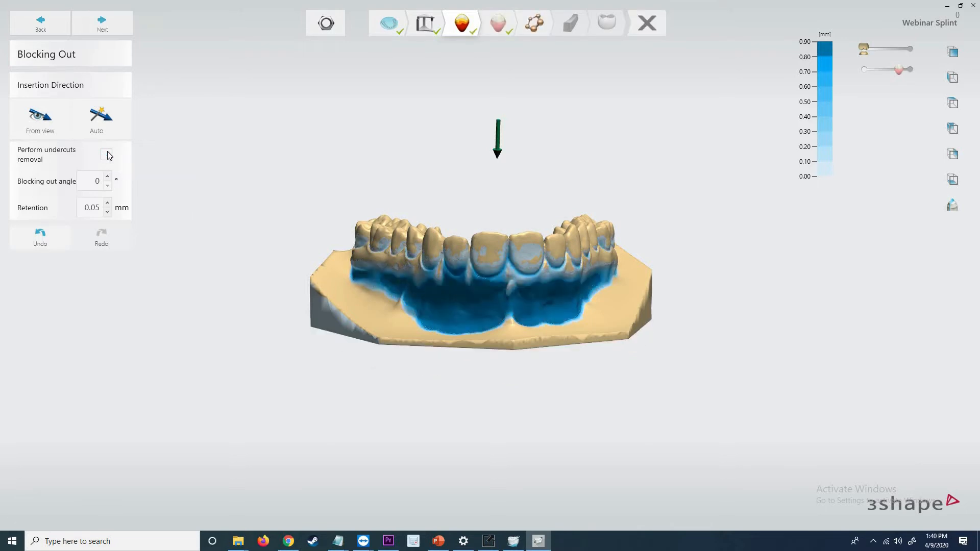
click(107, 155)
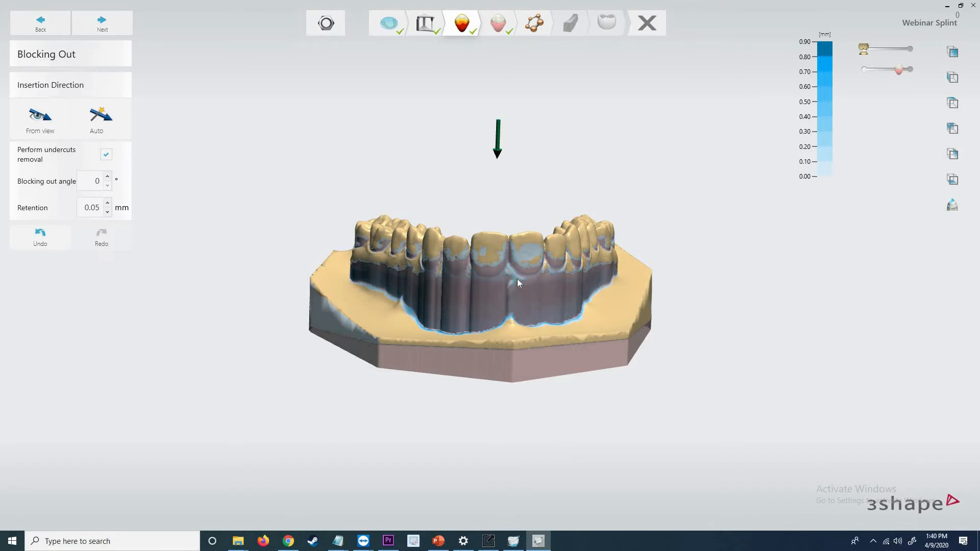
Set the blocking out angle to 6° and check the block-out along the side of the model
right_drag(437, 275, 399, 241)
scroll(403, 250, up, 2)
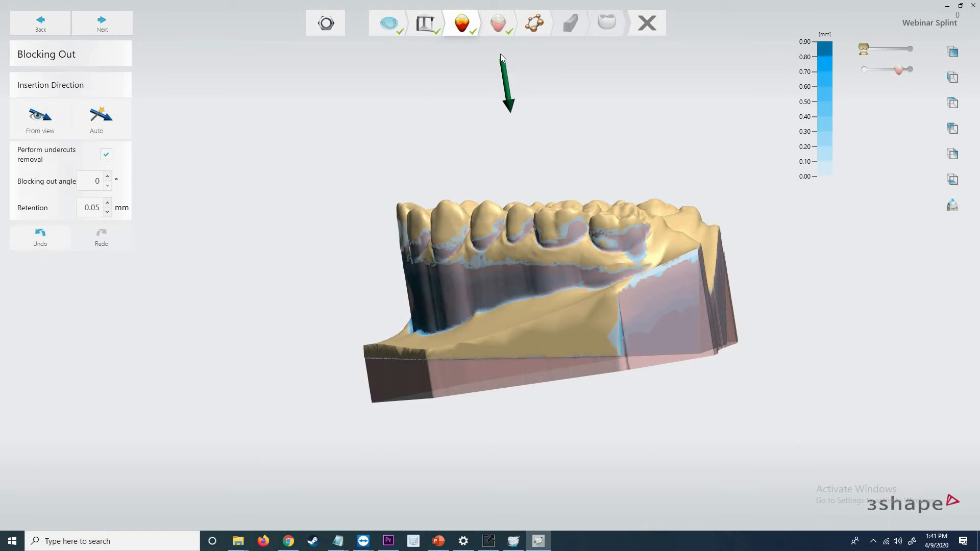
double_click(96, 181)
key(Return)
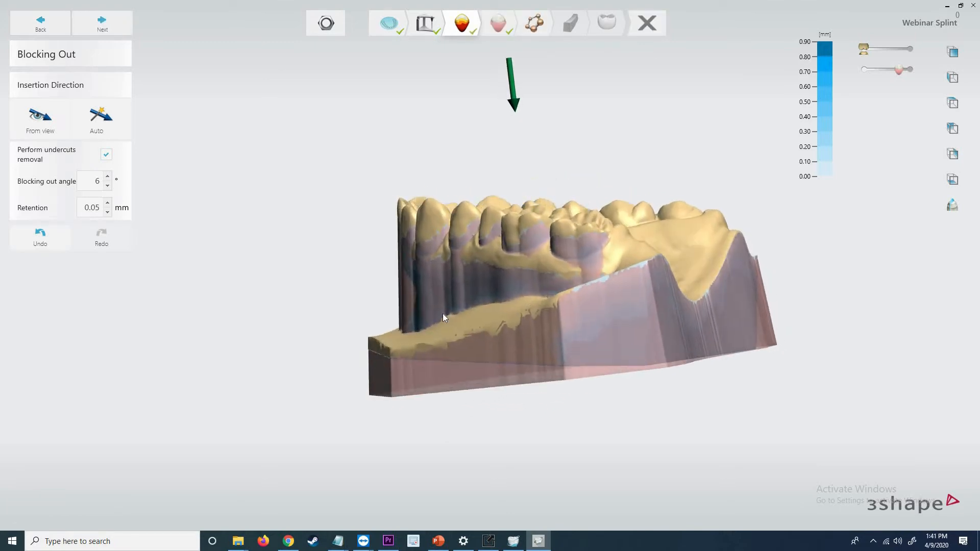
right_drag(442, 313, 450, 318)
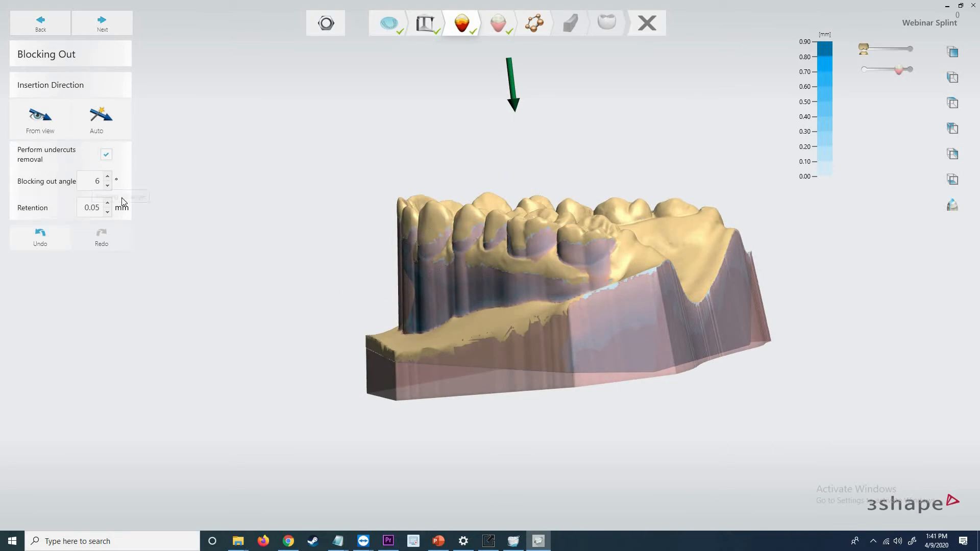
Set the blocking out angle to 0° and inspect the recalculated block-out from the front of the upper model
drag(93, 181, 122, 198)
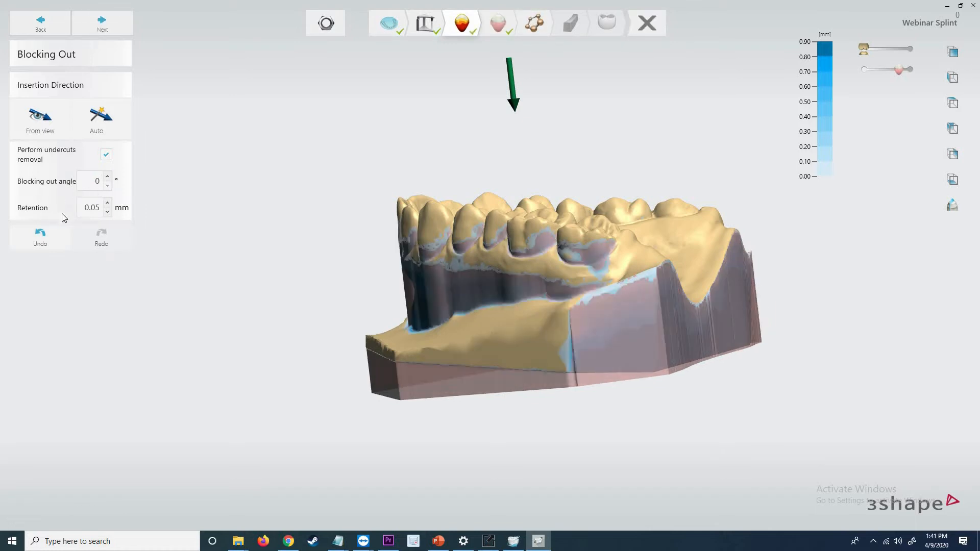
right_drag(554, 288, 607, 284)
right_drag(490, 276, 638, 278)
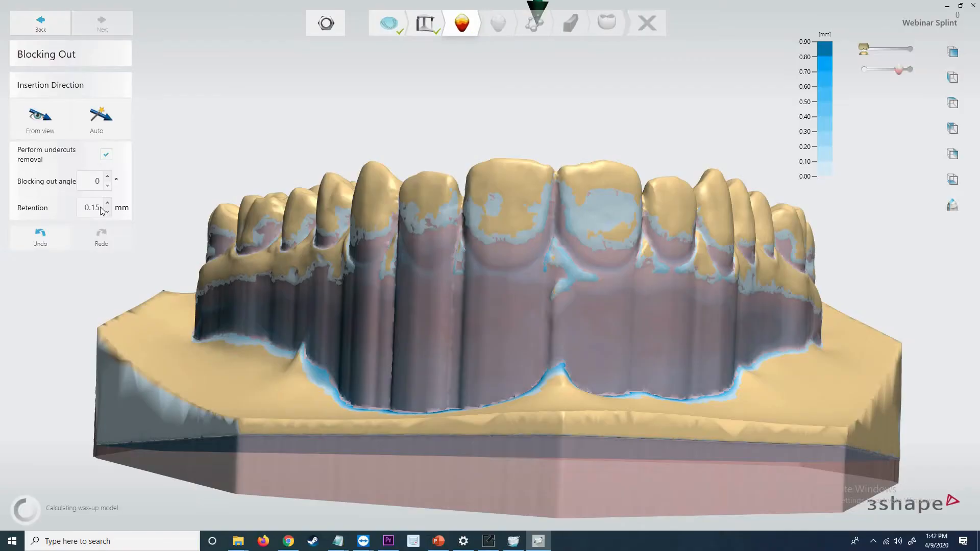
Set the blocking-out retention to 0.1 mm, check the front teeth, and proceed to Wax Trimming
click(103, 210)
text(.1)
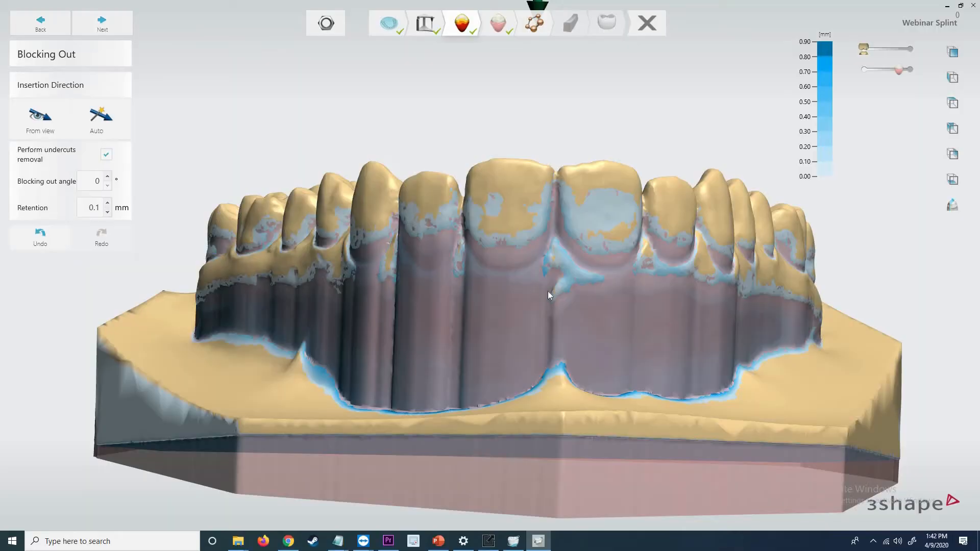
right_drag(566, 255, 570, 280)
scroll(571, 279, down, 2)
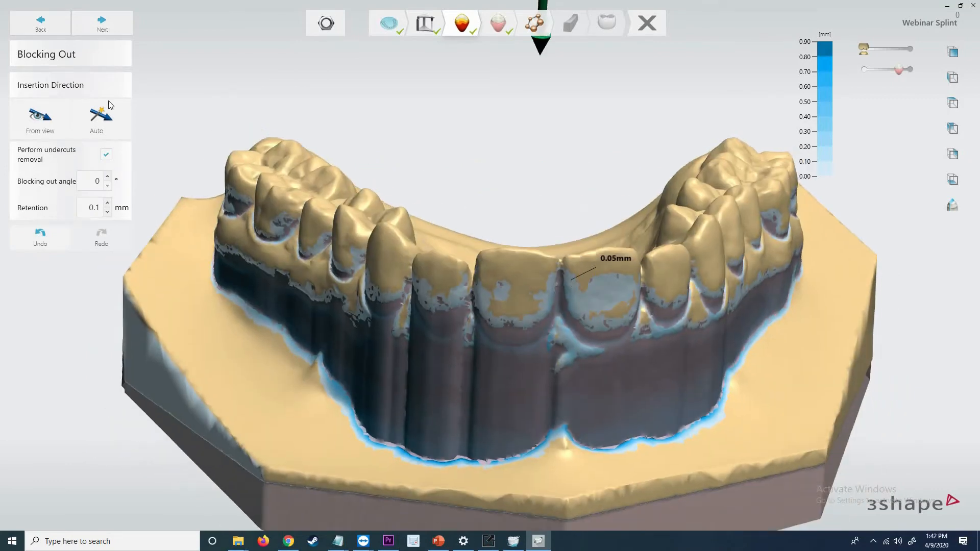
click(116, 24)
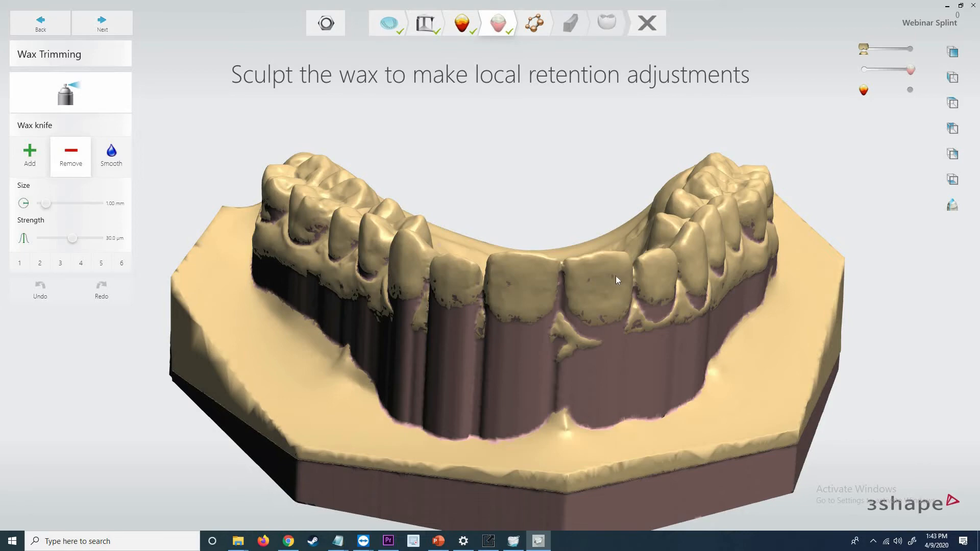
Add wax locally near the gum line of the front teeth, and switch to the wax knife's removing and smoothing modes
right_drag(615, 276, 600, 246)
right_drag(522, 244, 562, 251)
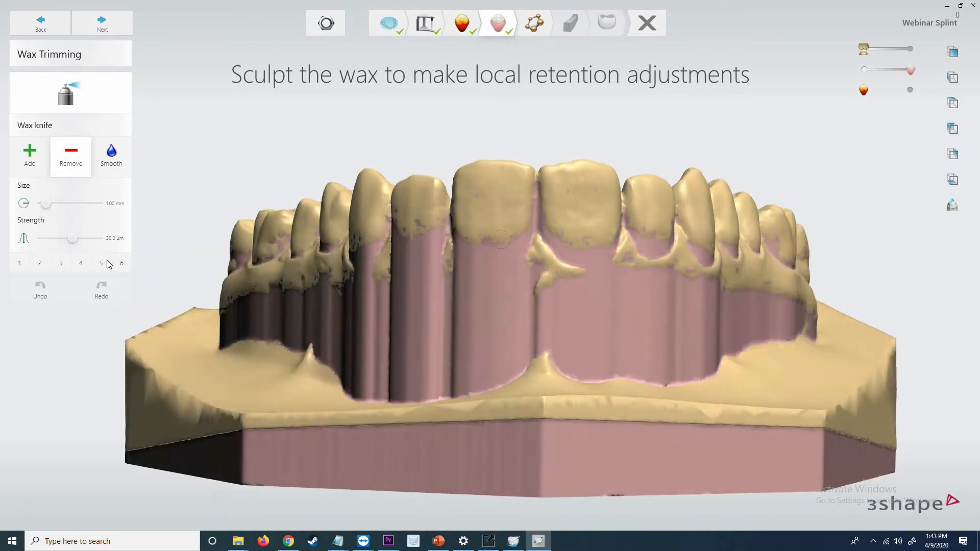
click(32, 158)
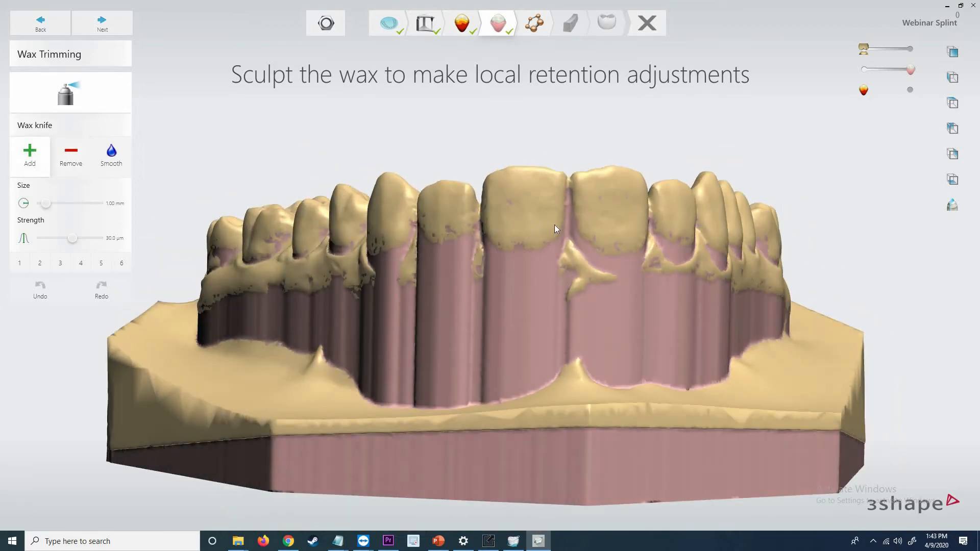
drag(492, 243, 528, 246)
click(71, 155)
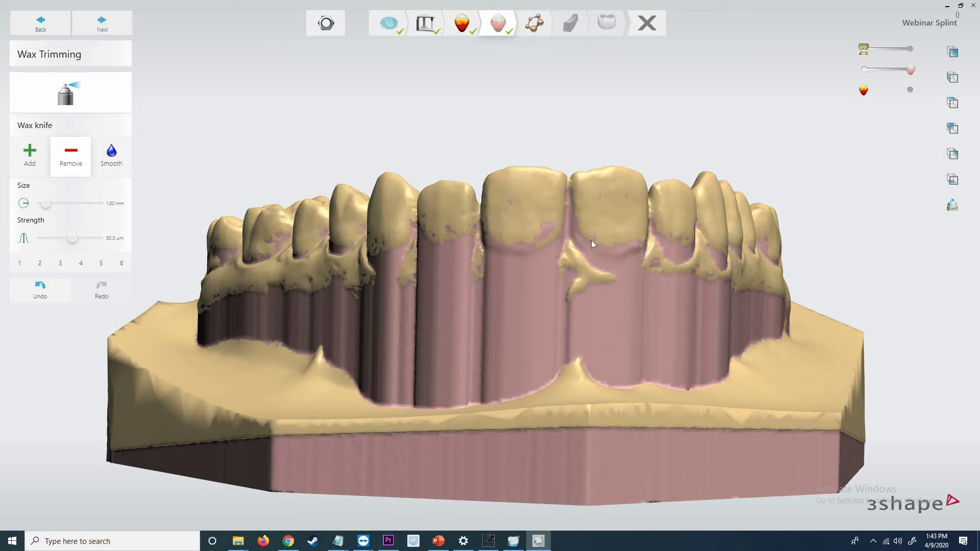
click(113, 157)
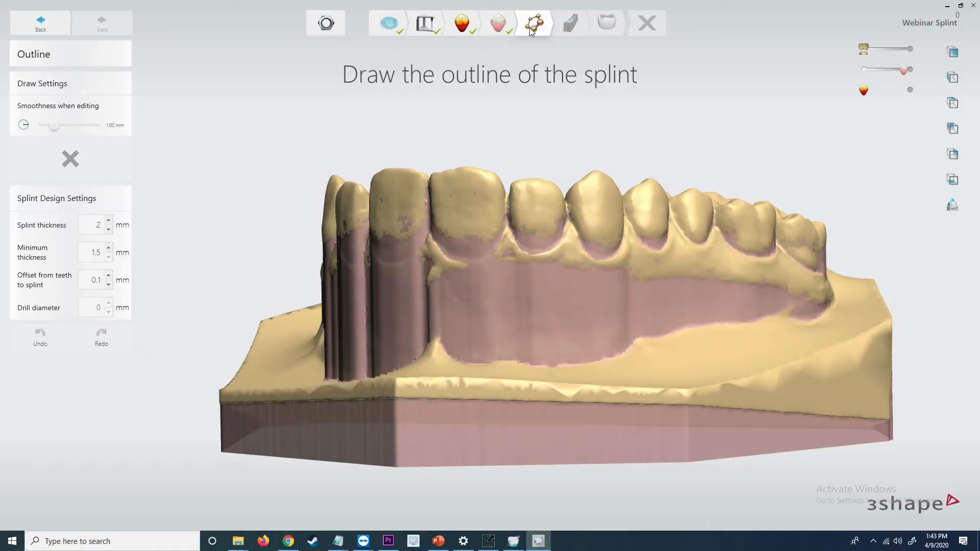
Start the splint outline on a first molar and draw it along the outer side of the premolars to the canine
click(769, 221)
right_drag(707, 228, 593, 256)
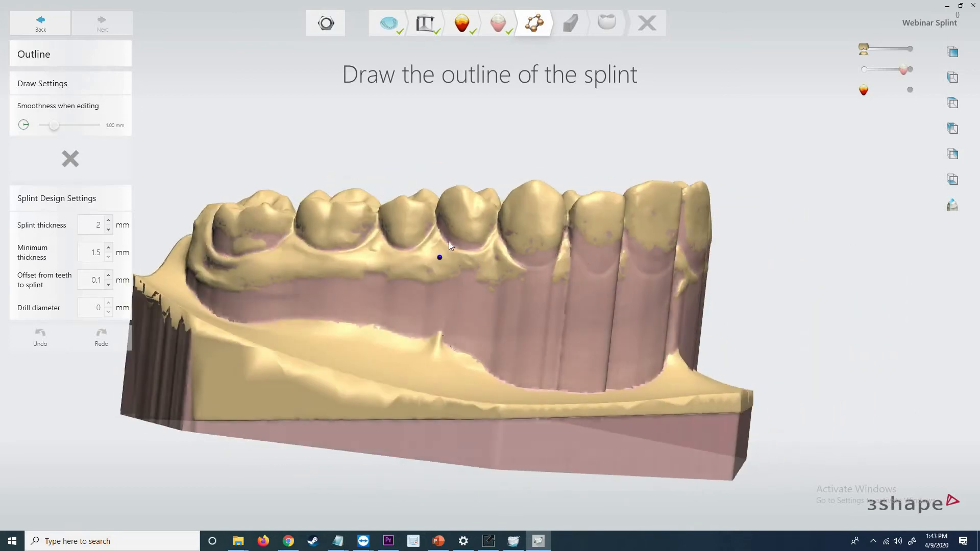
right_drag(448, 241, 390, 219)
click(390, 220)
scroll(378, 217, up, 2)
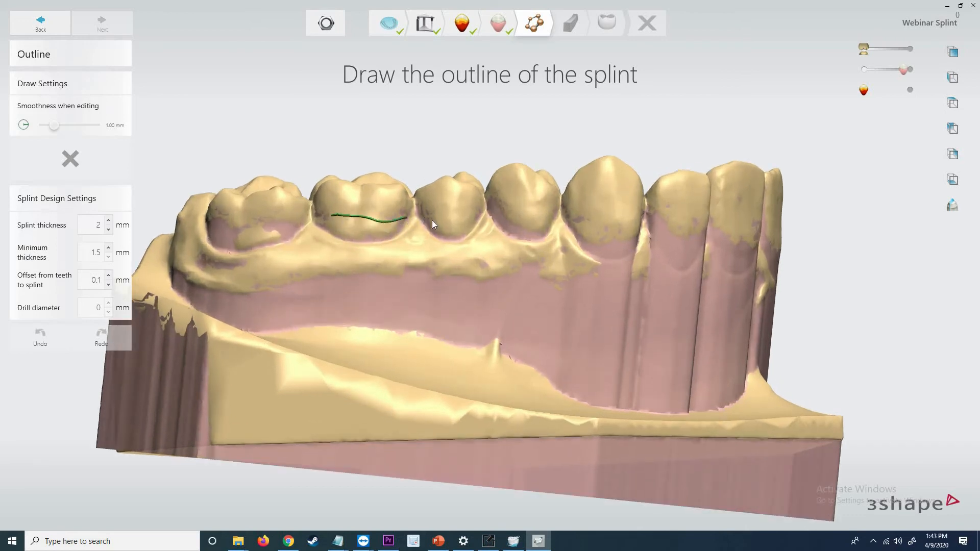
click(544, 223)
drag(610, 223, 614, 224)
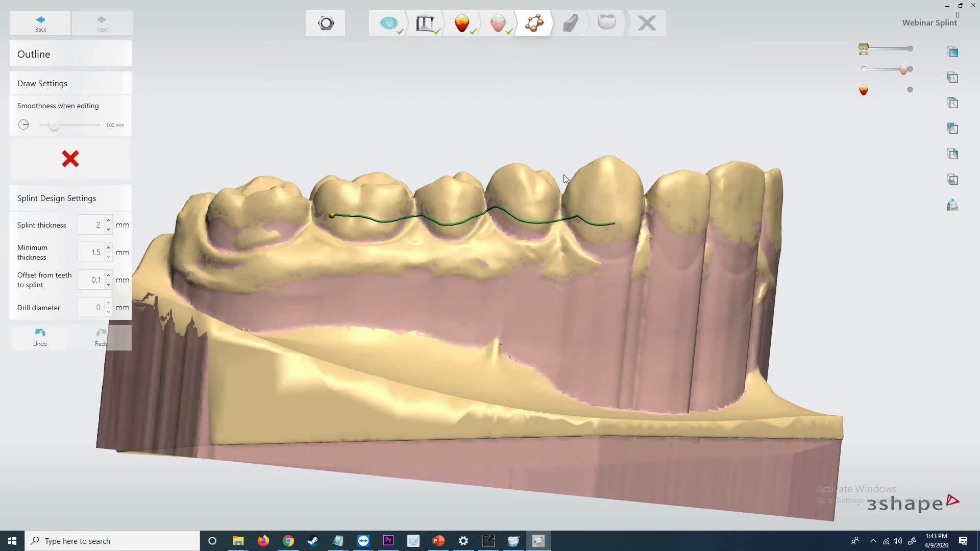
Continue the outline from the canine across the front of the lateral incisor and onto the adjacent central incisor
middle_drag(612, 265, 484, 258)
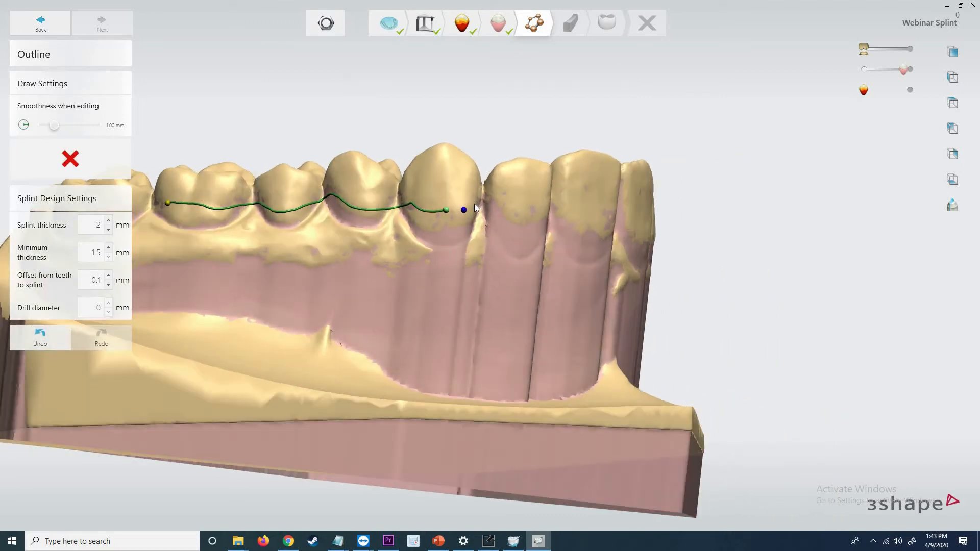
click(500, 198)
click(520, 222)
click(549, 215)
right_drag(549, 215, 479, 214)
drag(481, 224, 537, 228)
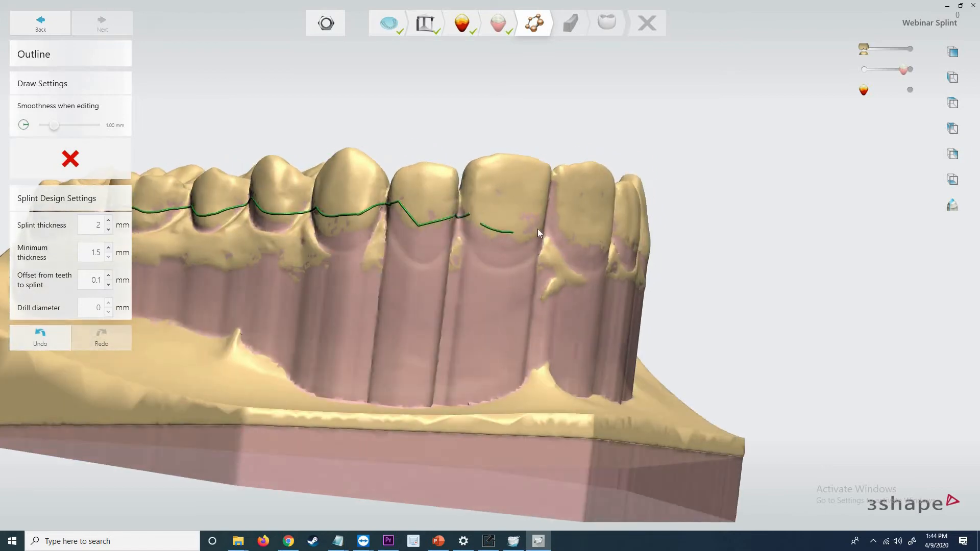
Extend the outline across the remaining incisors and along the outer side of the opposite canine, premolars and molars
right_drag(538, 228, 424, 222)
drag(423, 222, 550, 235)
right_drag(550, 234, 442, 243)
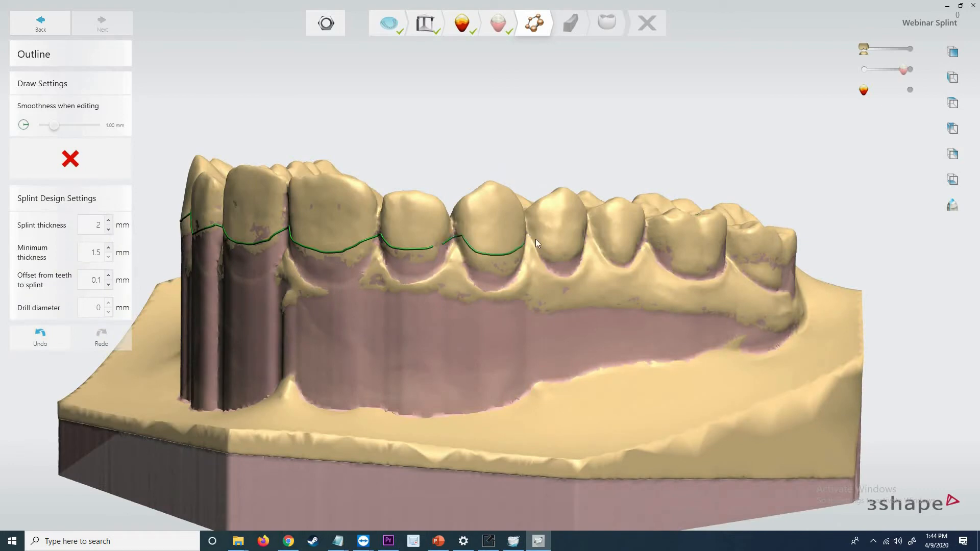
right_drag(731, 238, 244, 283)
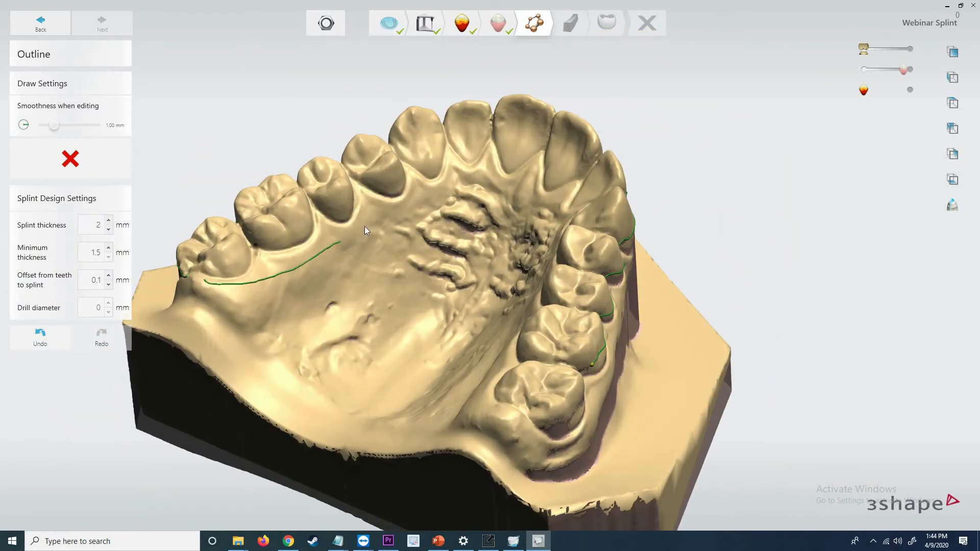
Draw the outline over the palate, following the inner side of the premolars and the front teeth
drag(460, 172, 587, 204)
right_drag(587, 204, 506, 193)
drag(506, 193, 549, 214)
right_drag(548, 214, 500, 210)
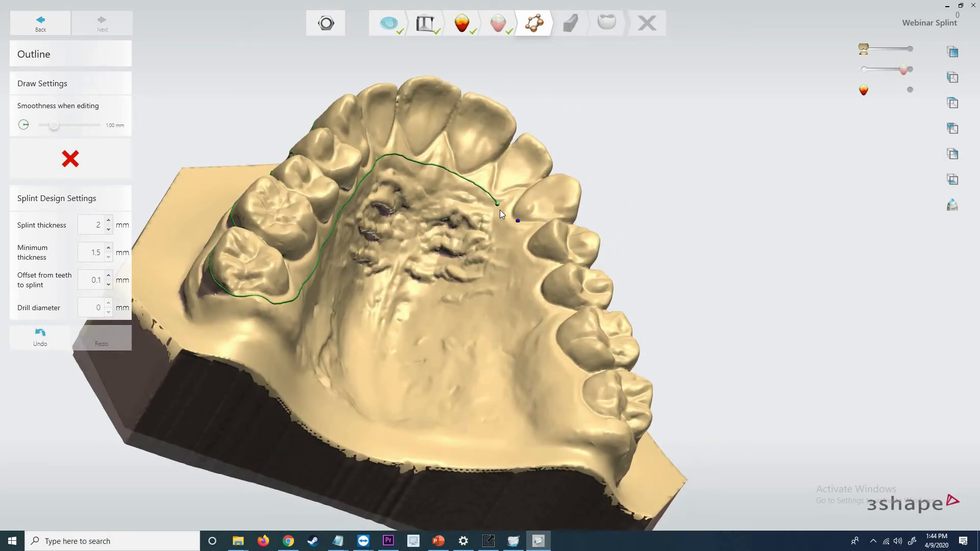
Carry the palatal outline back past the molars, wrap it around the last molar, and close it at its starting point
drag(538, 332, 581, 414)
mouse_move(580, 415)
right_down()
mouse_move(523, 451)
mouse_move(534, 419)
right_up()
drag(534, 419, 567, 440)
right_drag(568, 441, 476, 433)
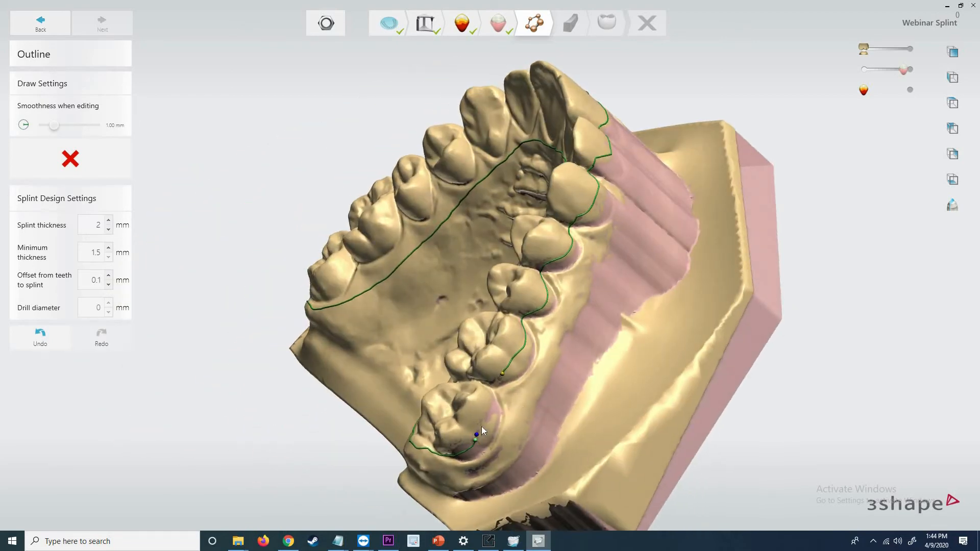
click(497, 385)
right_drag(484, 427, 503, 489)
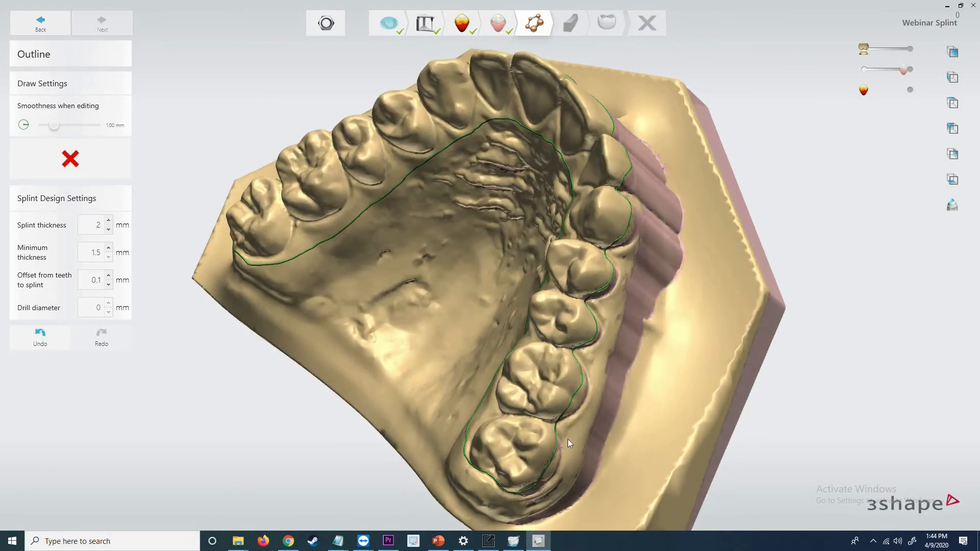
Check the closed outline around the whole arch and redraw its segment across the lateral incisor beside the canine
right_drag(568, 439, 476, 442)
right_drag(578, 320, 643, 319)
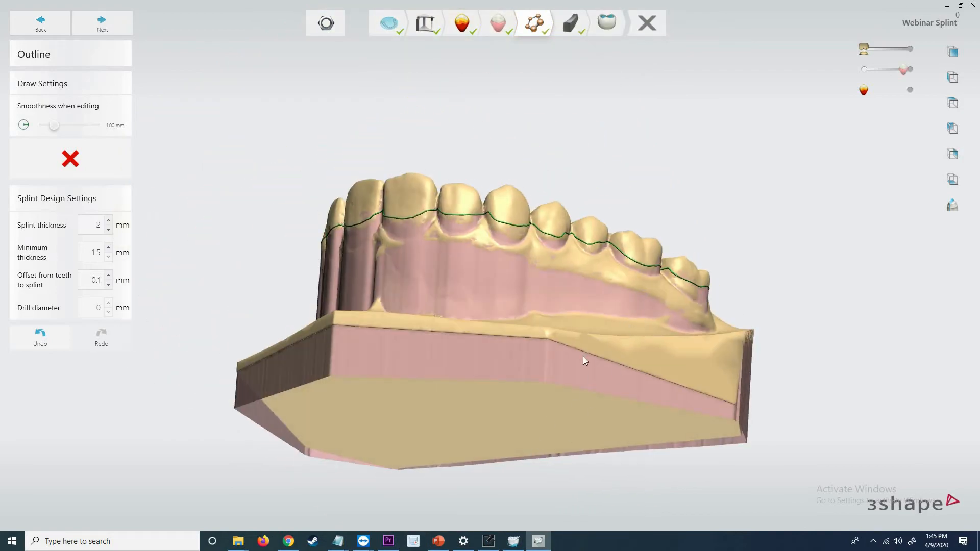
right_drag(585, 361, 465, 296)
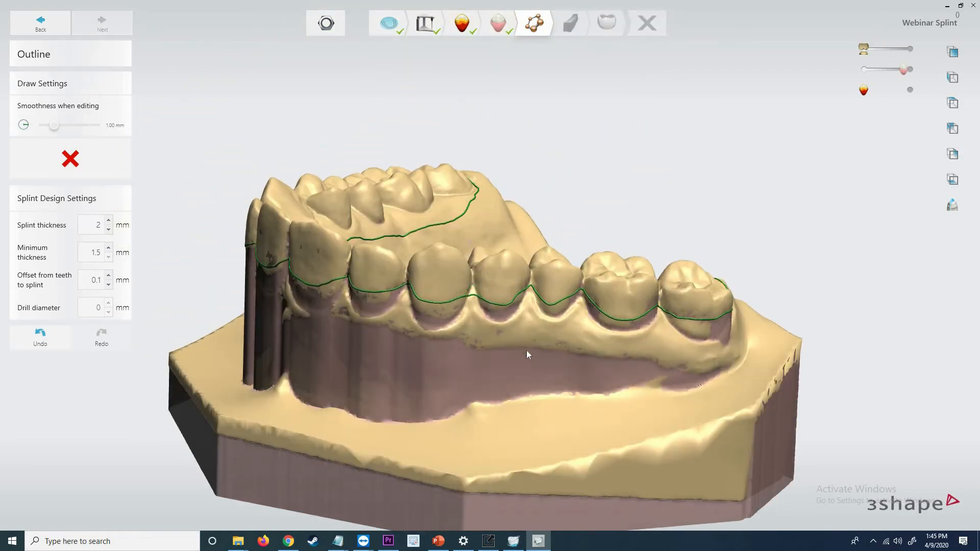
right_drag(526, 351, 467, 305)
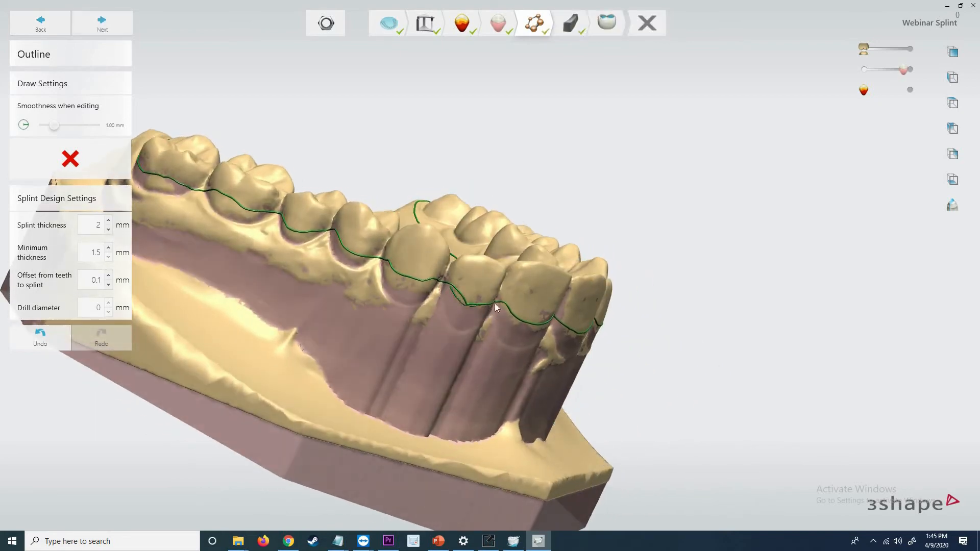
drag(494, 303, 496, 303)
right_drag(325, 264, 5, 247)
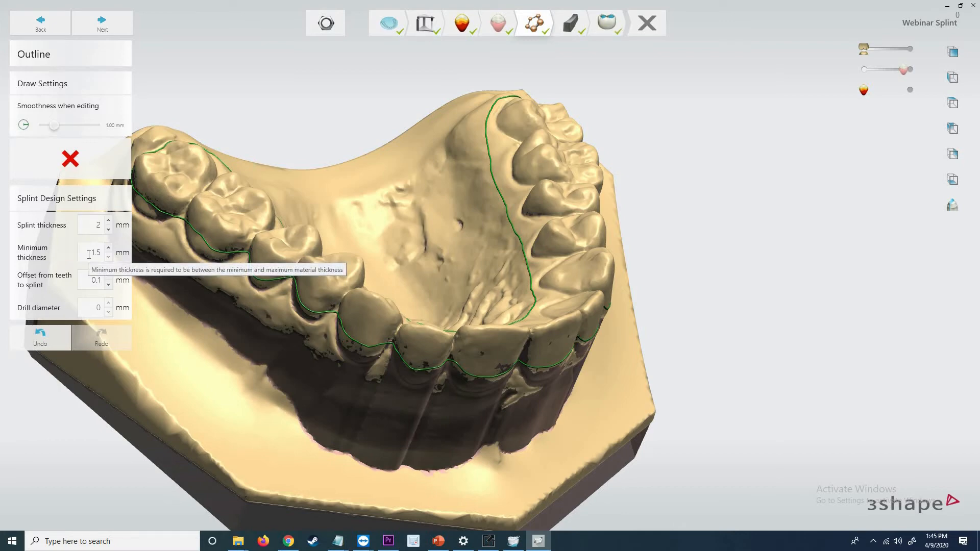
Set the splint's minimum thickness to 2 mm and the offset from teeth to splint to 0.05 mm
click(109, 255)
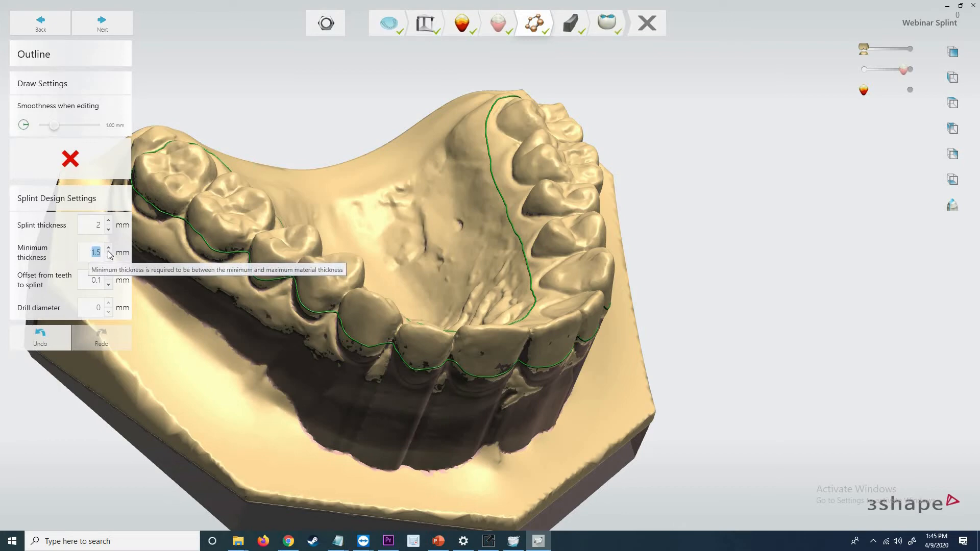
text(2)
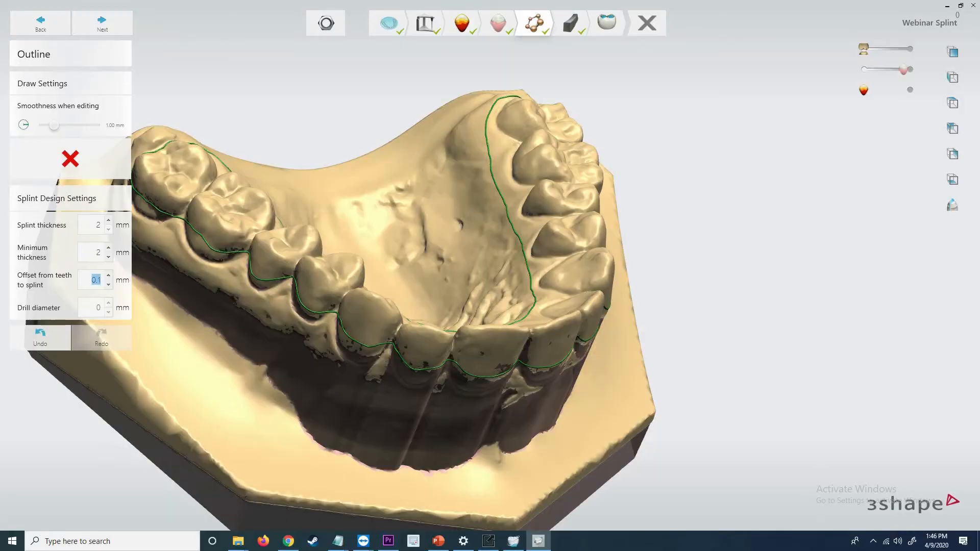
text(.05)
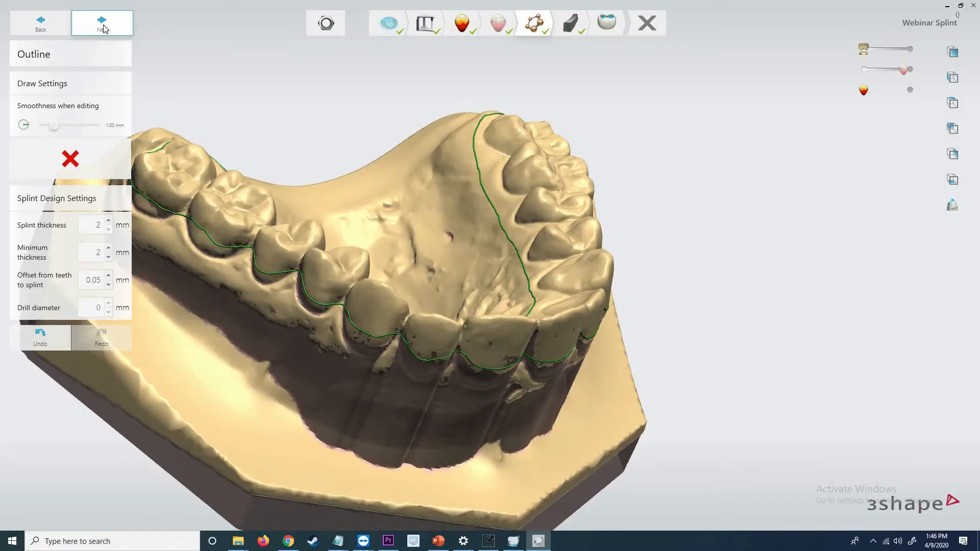
Proceed to Raise Surface and mark the premolars and molars on both sides as areas raised to follow the cusps
click(102, 25)
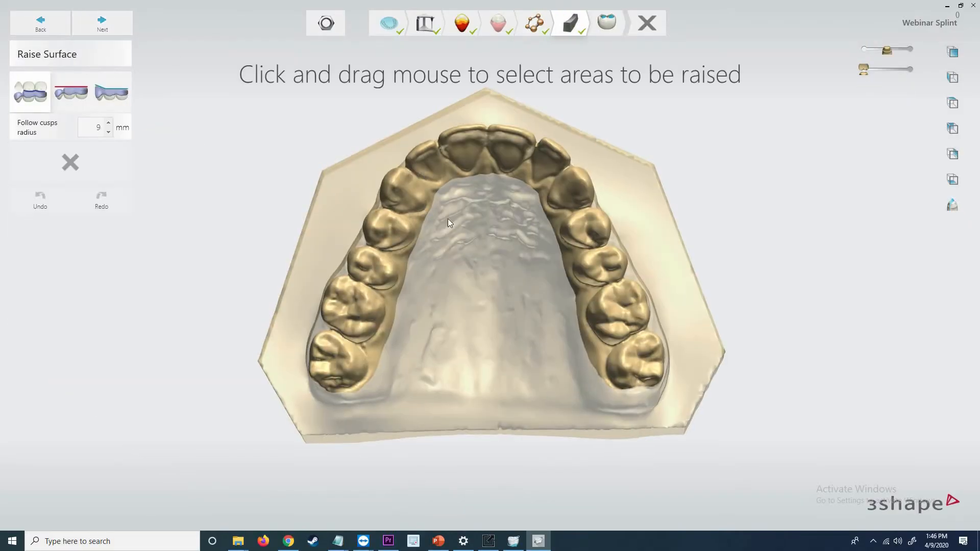
right_drag(443, 300, 5, 71)
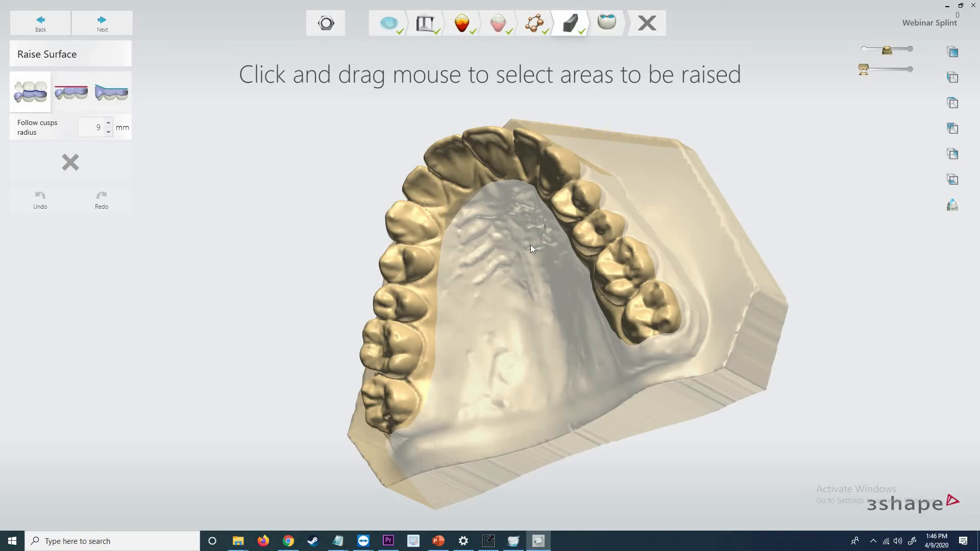
right_drag(541, 302, 307, 338)
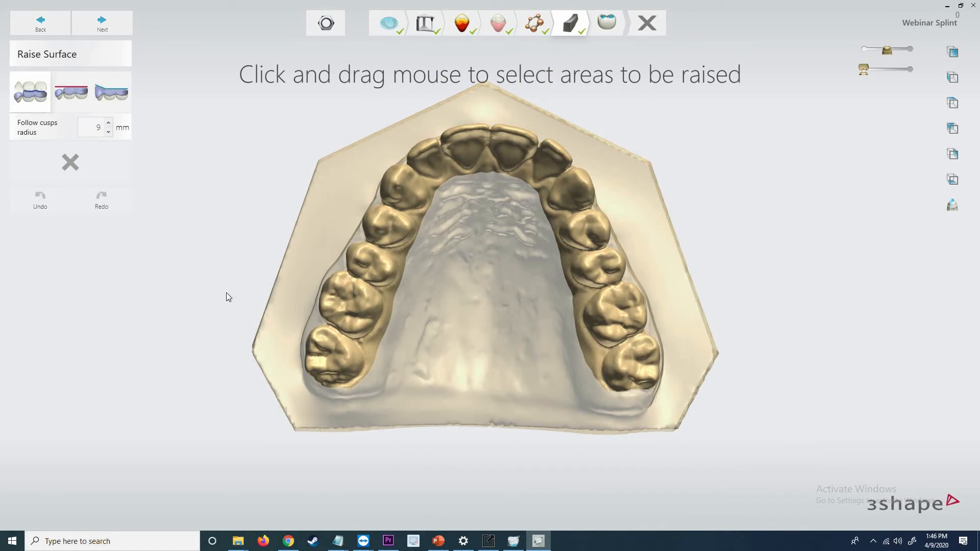
mouse_move(329, 372)
mouse_down()
mouse_move(380, 239)
mouse_move(402, 214)
mouse_up()
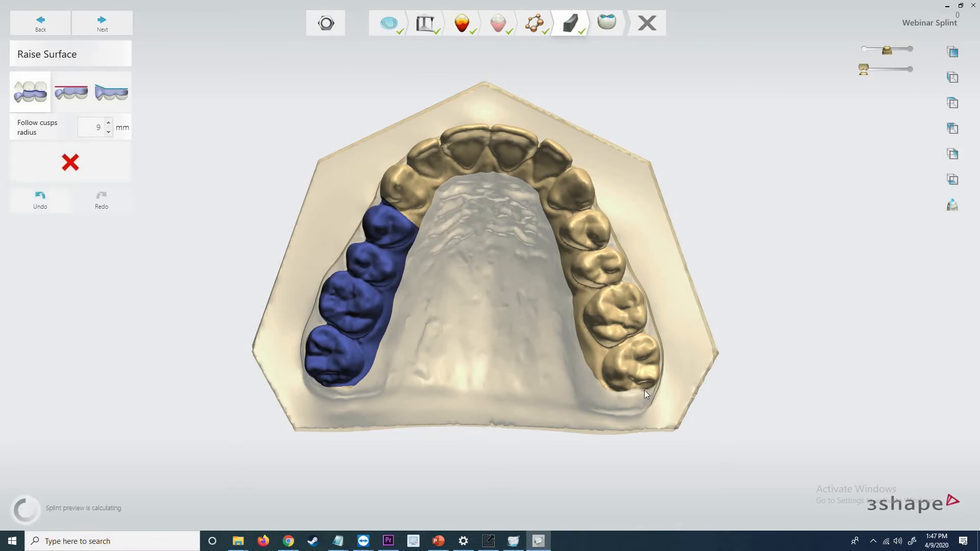
drag(609, 286, 584, 211)
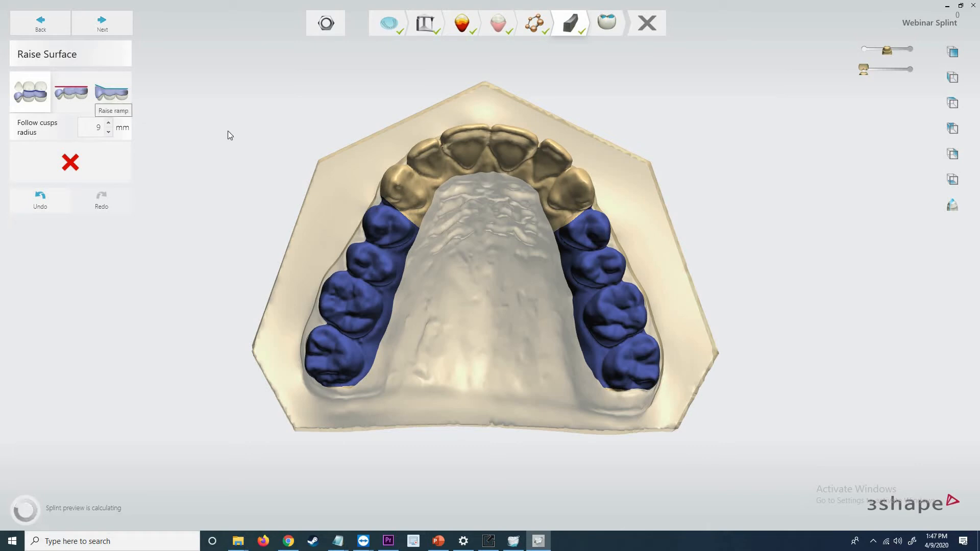
Mark the front teeth from canine to canine as a raised ramp with a 25° angle and proceed to Adapt Design
click(112, 92)
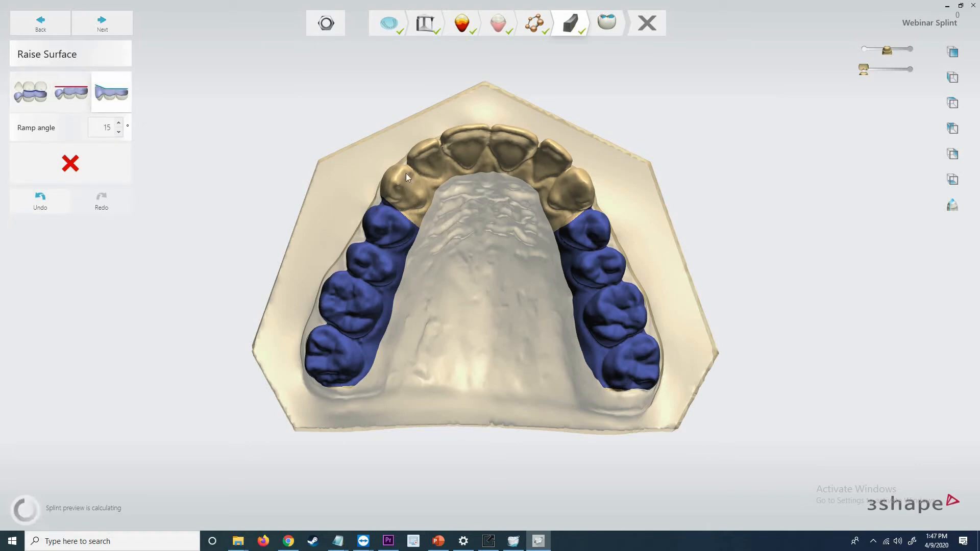
mouse_move(406, 173)
mouse_down()
mouse_move(476, 149)
mouse_move(573, 179)
mouse_move(590, 204)
mouse_up()
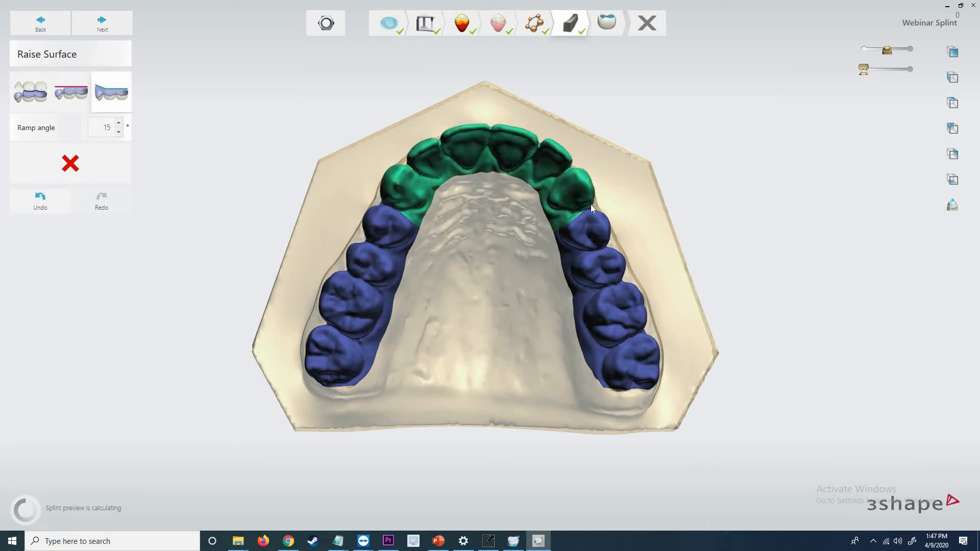
click(119, 123)
click(118, 123)
click(118, 123)
click(118, 124)
click(118, 124)
click(118, 124)
click(118, 124)
click(118, 124)
right_drag(427, 194, 146, 84)
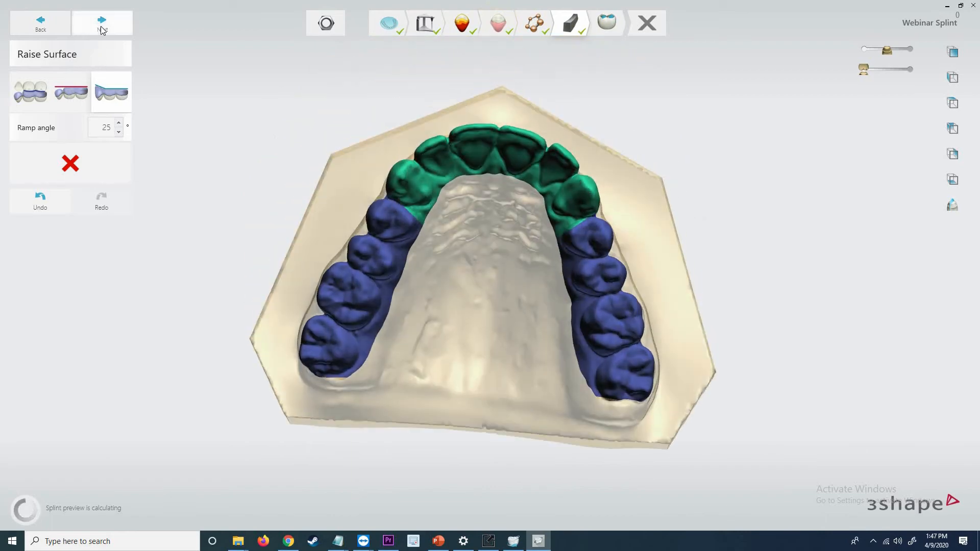
click(102, 23)
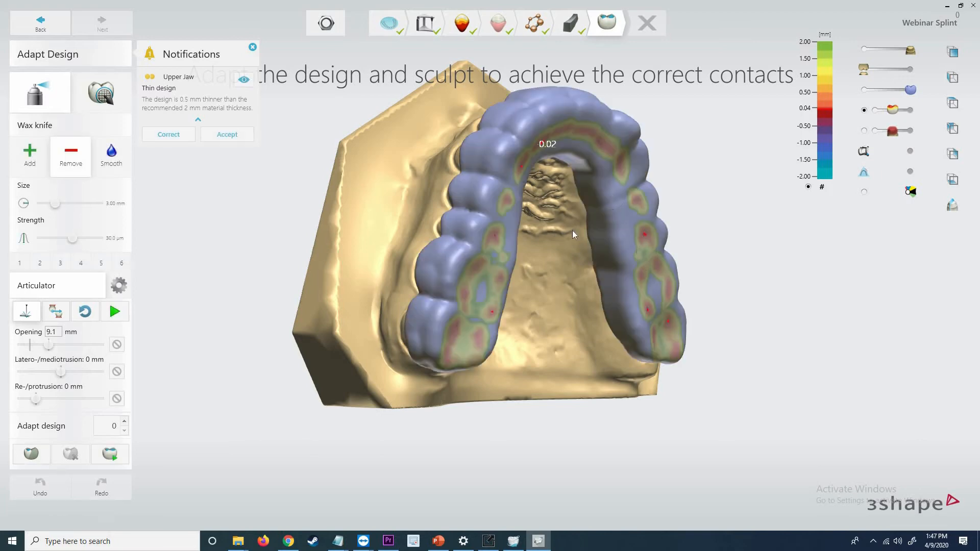
Correct the splint's thin areas to the recommended 2 mm material thickness and check the contacts around the arch
right_drag(571, 231, 642, 278)
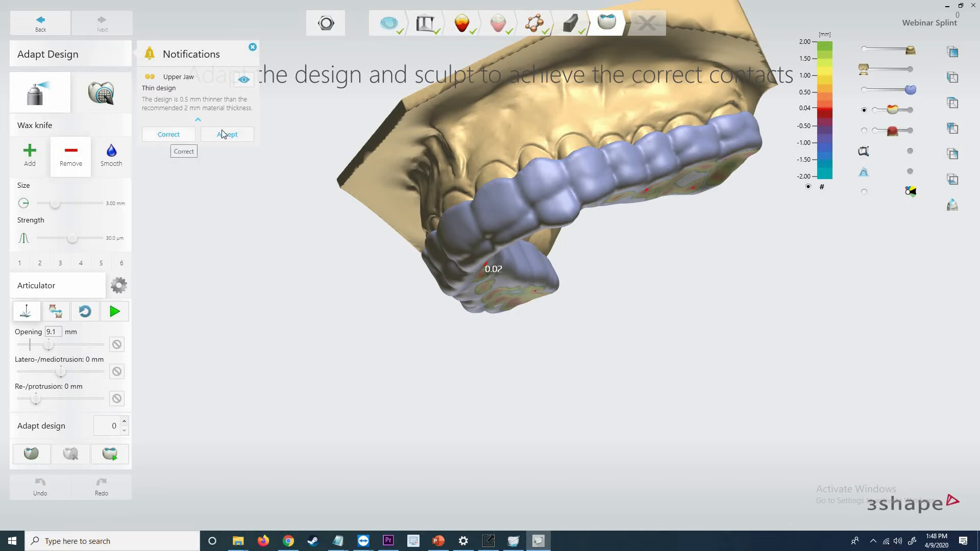
click(170, 135)
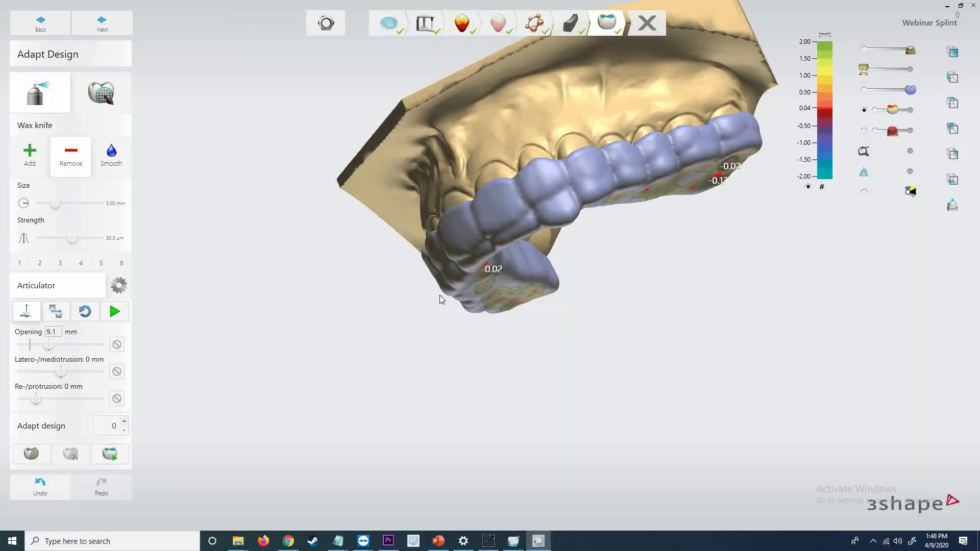
right_drag(440, 295, 467, 250)
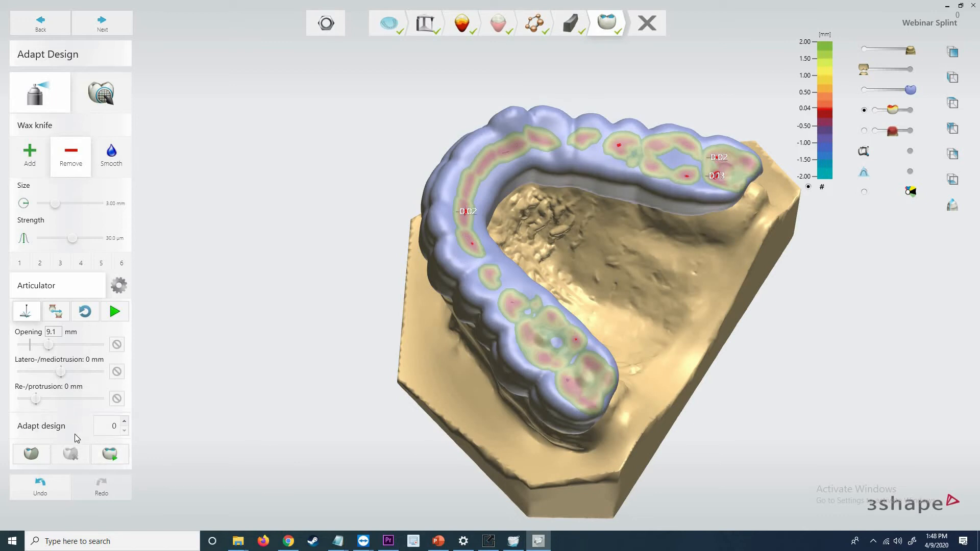
right_drag(280, 378, 99, 335)
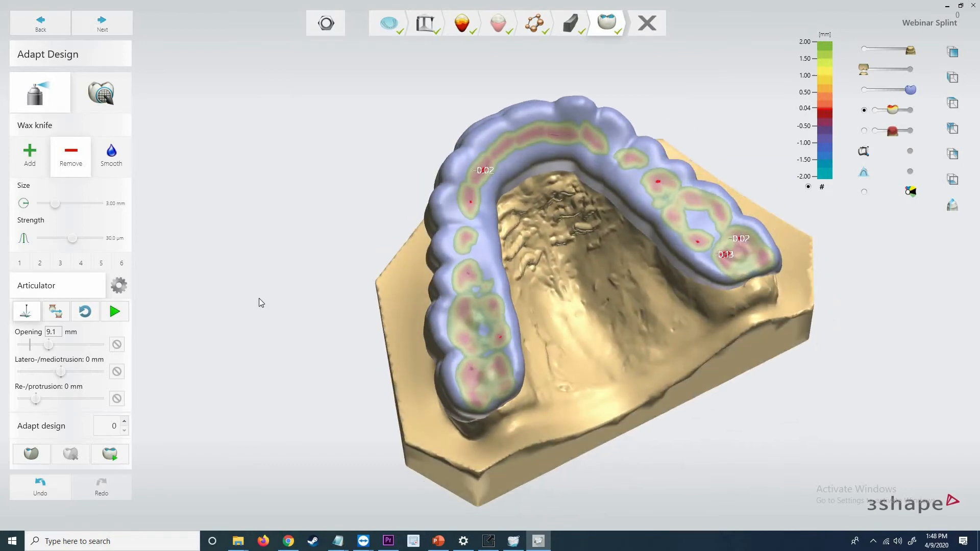
Try adapting the whole splint design to the opposing jaw and undo the adaptation
click(115, 456)
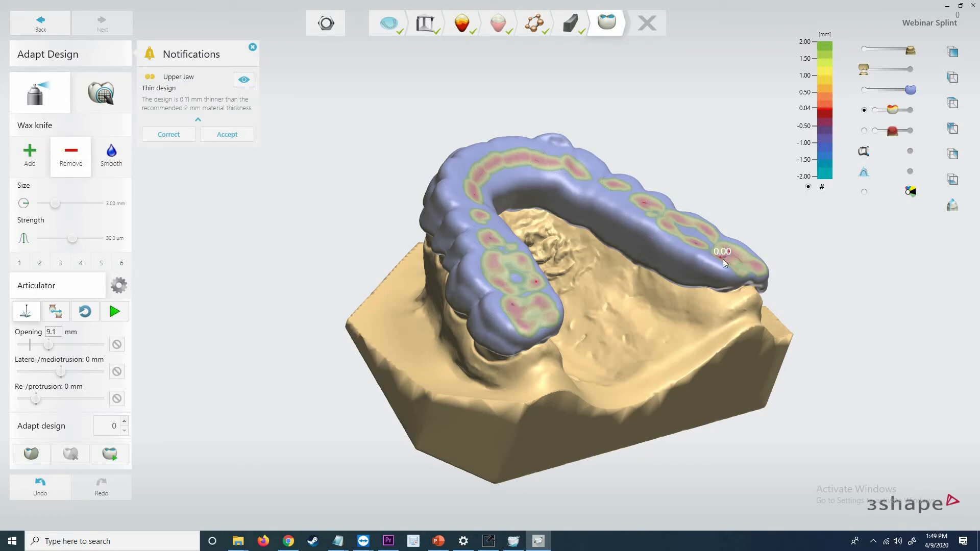
right_drag(717, 270, 437, 316)
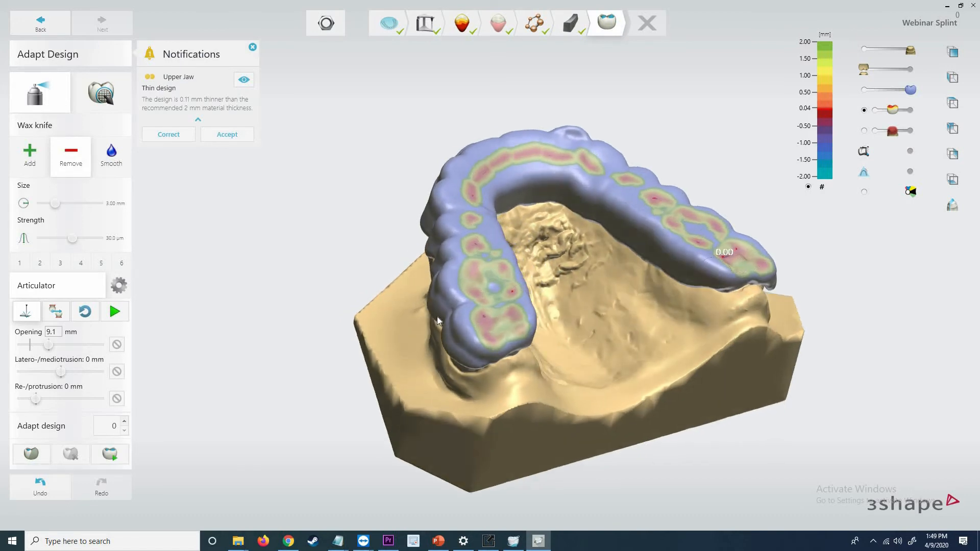
click(53, 491)
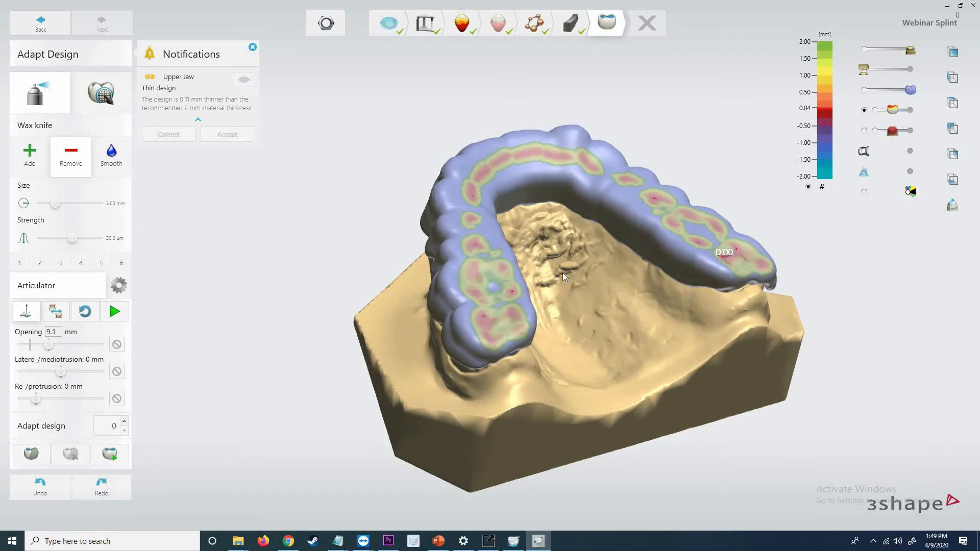
Restrict the front area from canine to canine from adaptation and adapt the rest of the splint design
right_drag(522, 289, 525, 357)
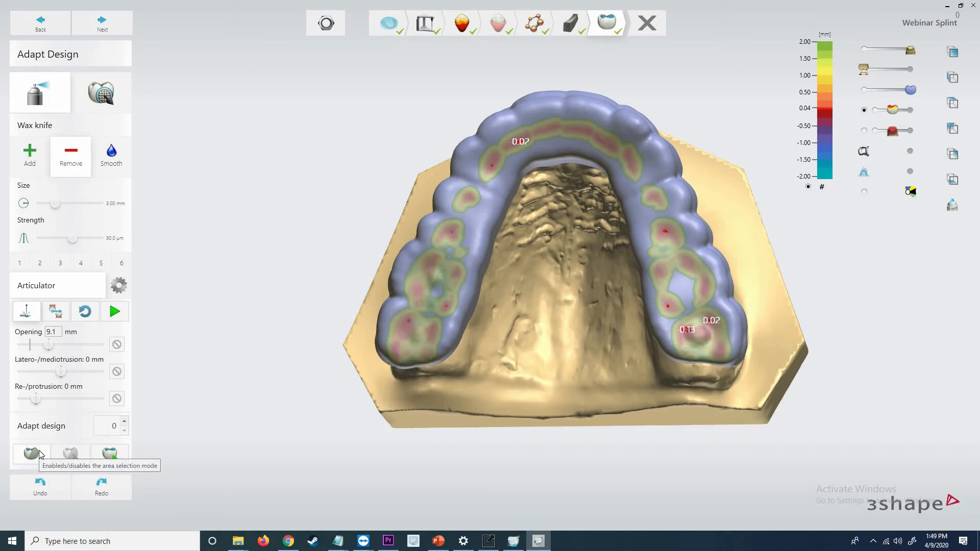
click(40, 454)
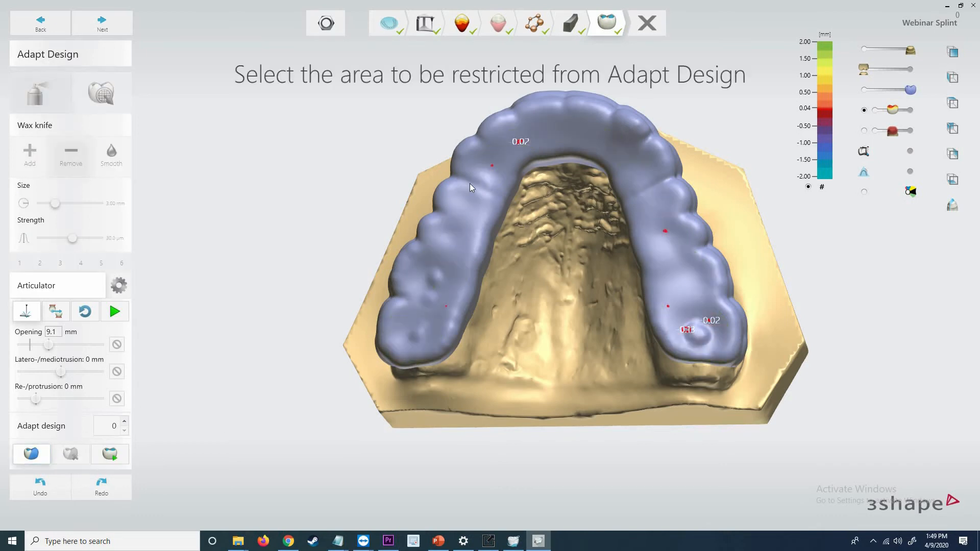
drag(591, 147, 653, 187)
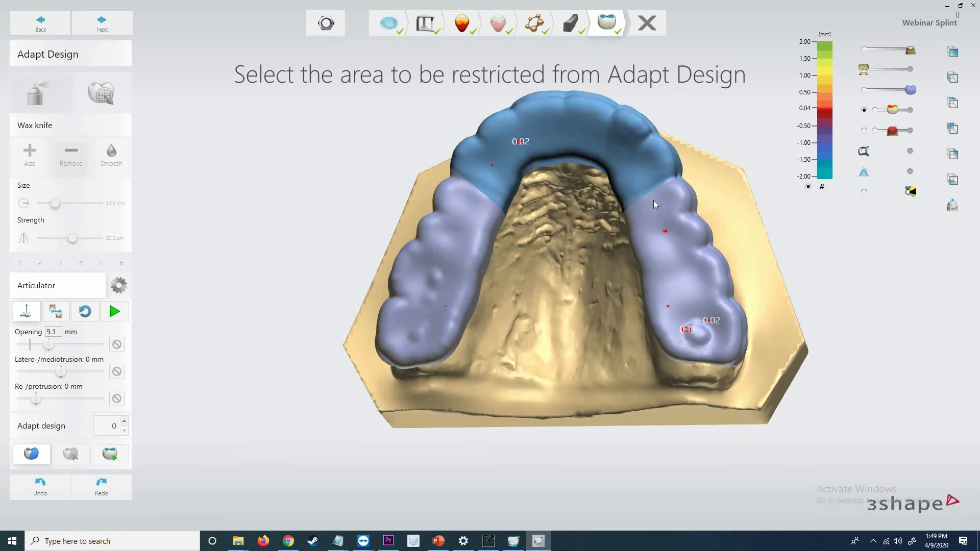
right_drag(574, 234, 574, 222)
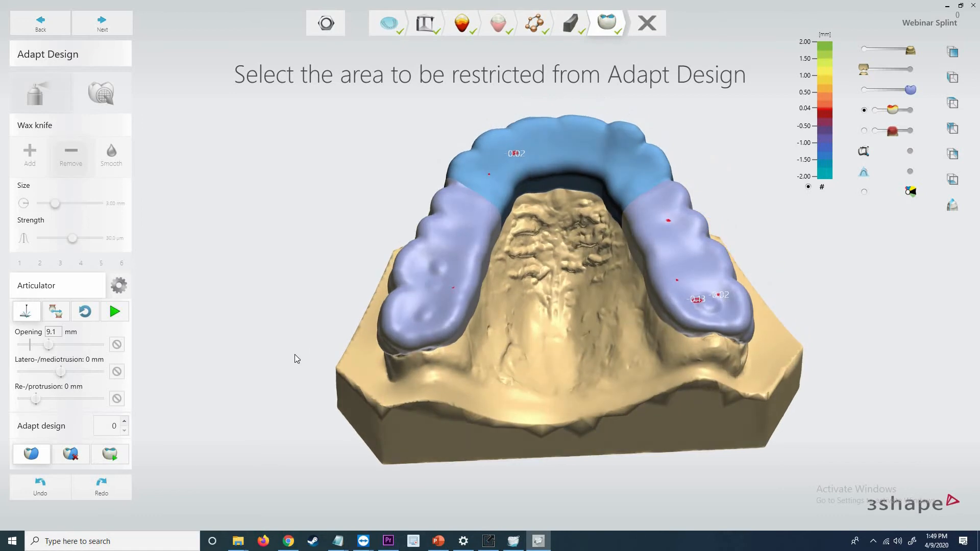
click(108, 456)
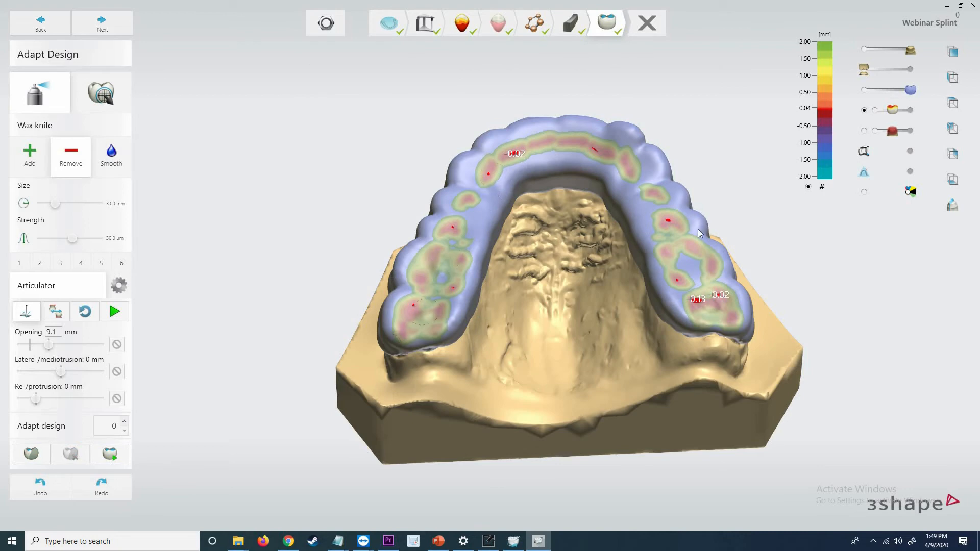
Sculpt the splint's front surface with the wax knife, removing material beside the canine contact
click(500, 177)
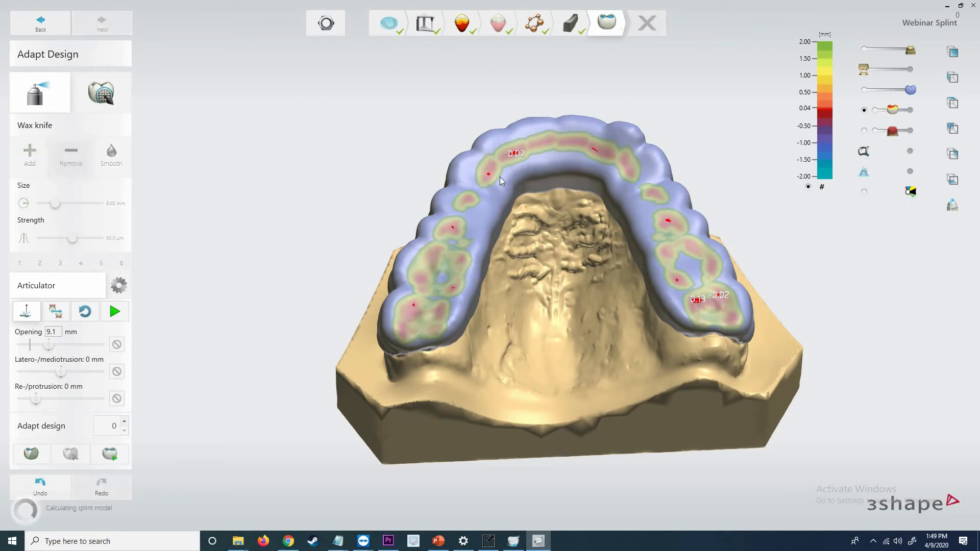
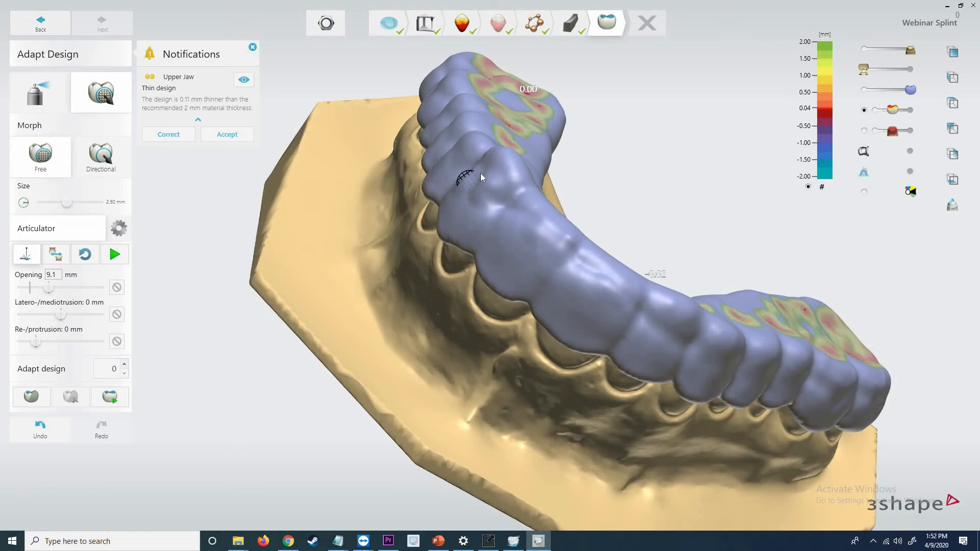
click(53, 102)
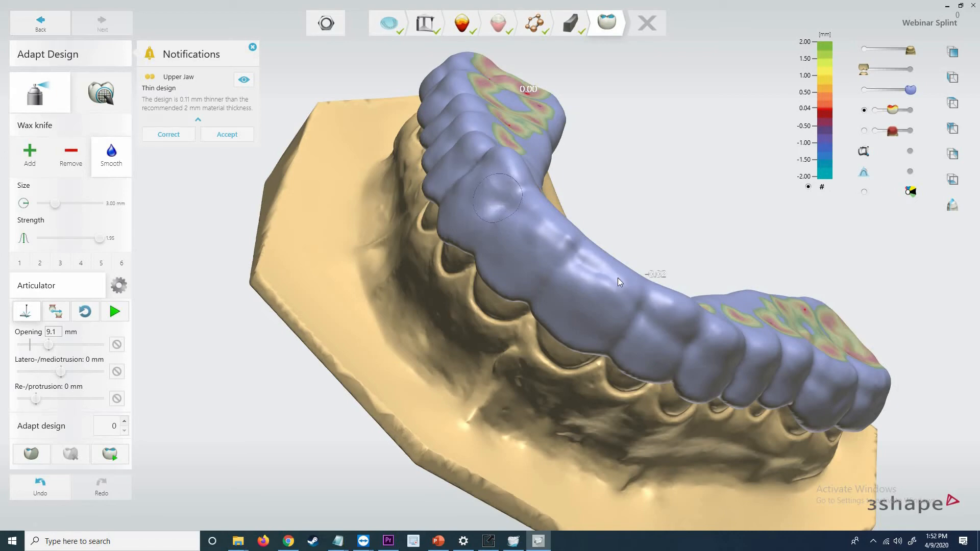
Accept the thin-design notification for the upper jaw and finish the splint design, returning to the order list
right_drag(480, 220, 209, 119)
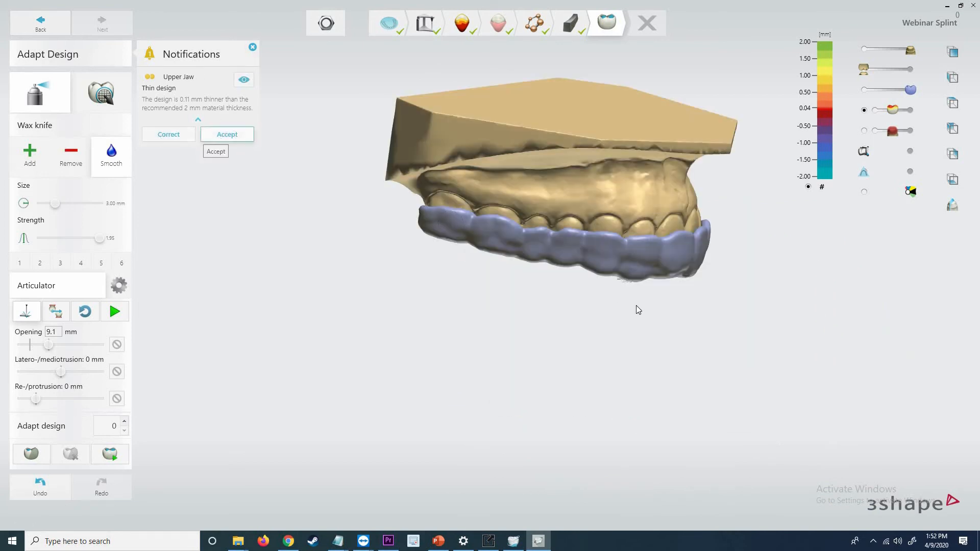
right_drag(524, 234, 566, 265)
click(102, 23)
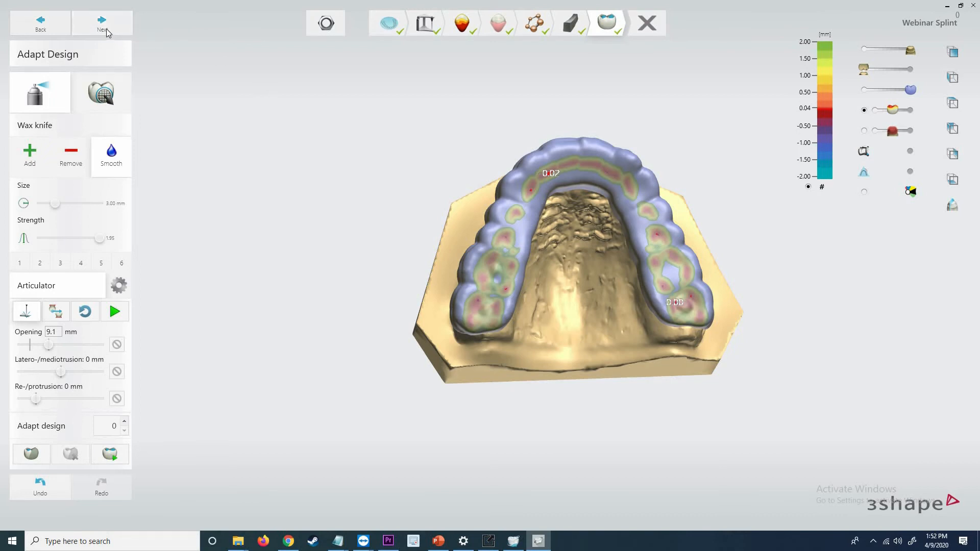
click(107, 30)
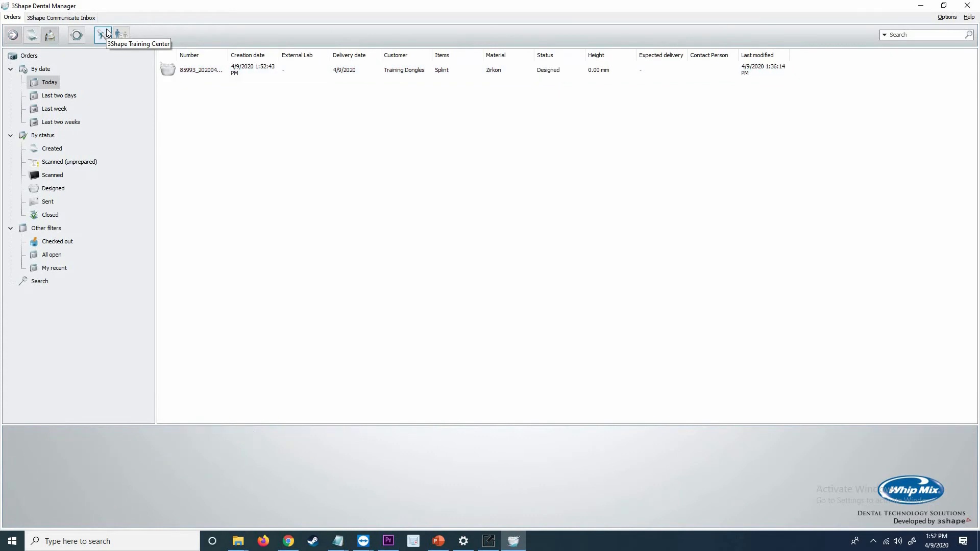
Generate the CAM output for the designed splint order
right_click(195, 76)
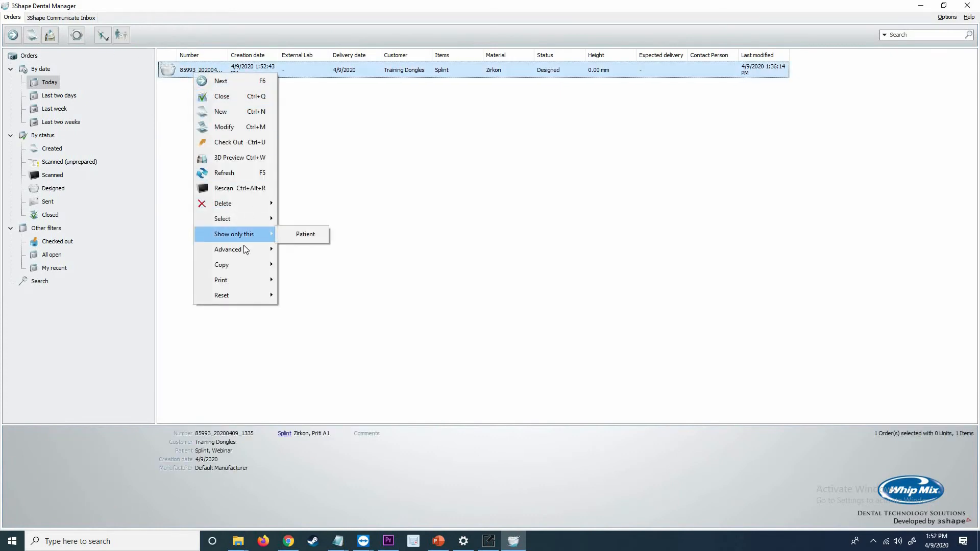
mouse_move(243, 249)
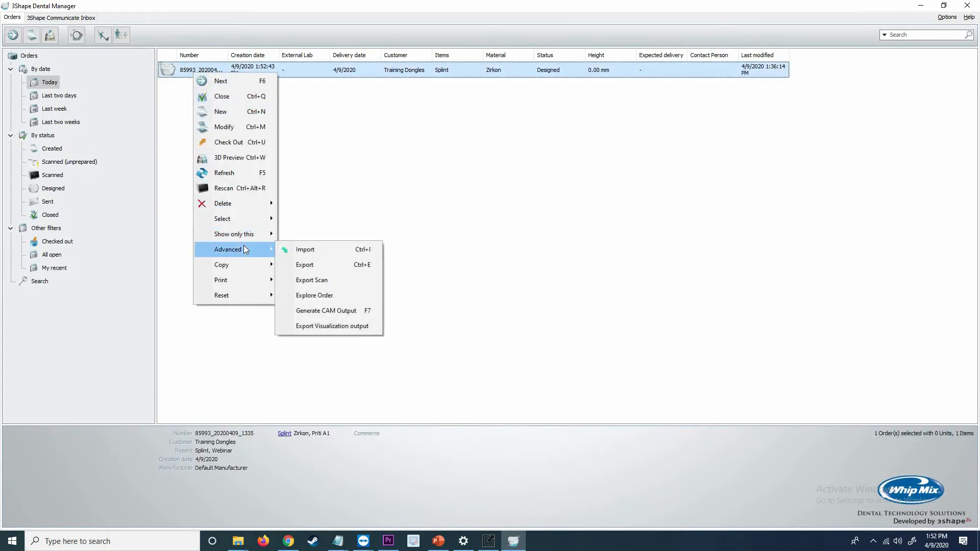
click(327, 310)
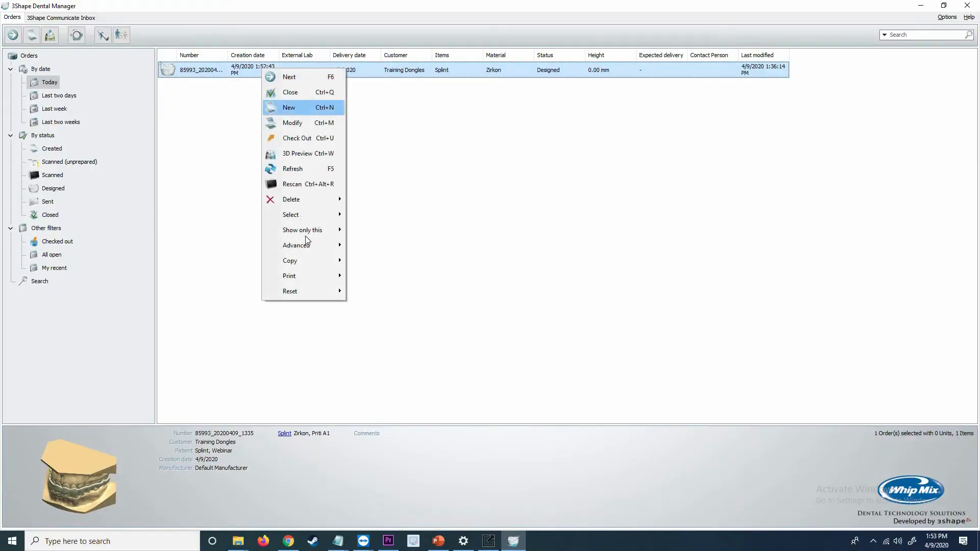
Explore the order's CAM output and inspect the splint's output file in the 3D viewer
mouse_move(308, 244)
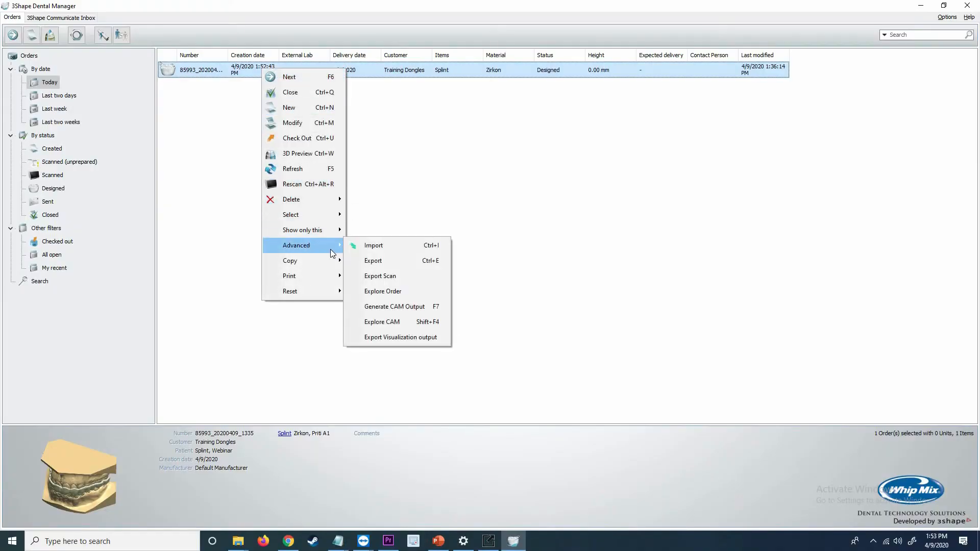
click(403, 321)
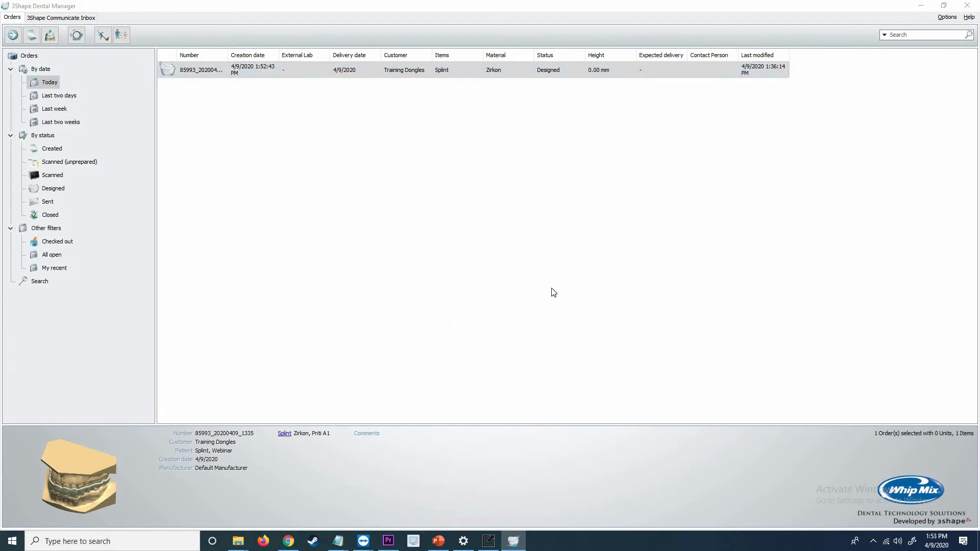
double_click(356, 176)
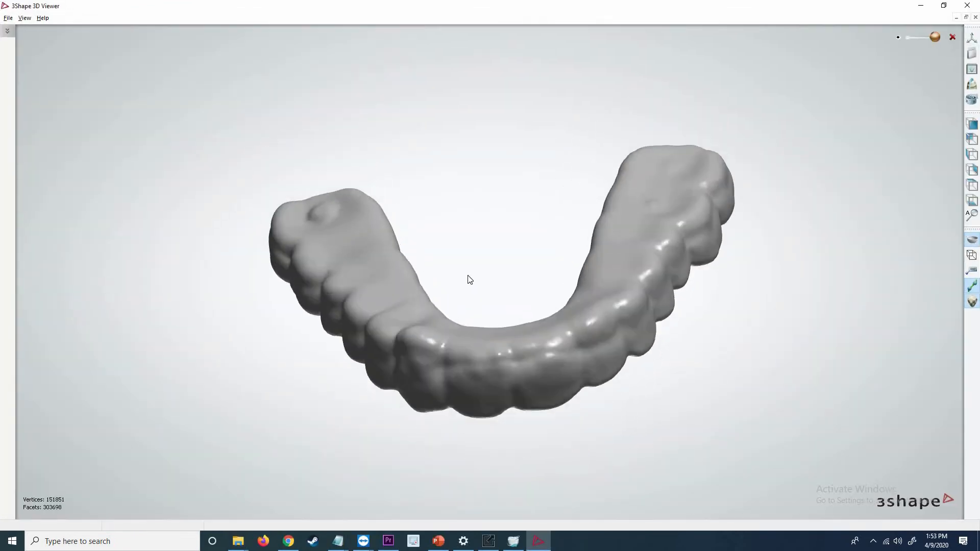
scroll(468, 276, down, 4)
right_drag(468, 275, 515, 248)
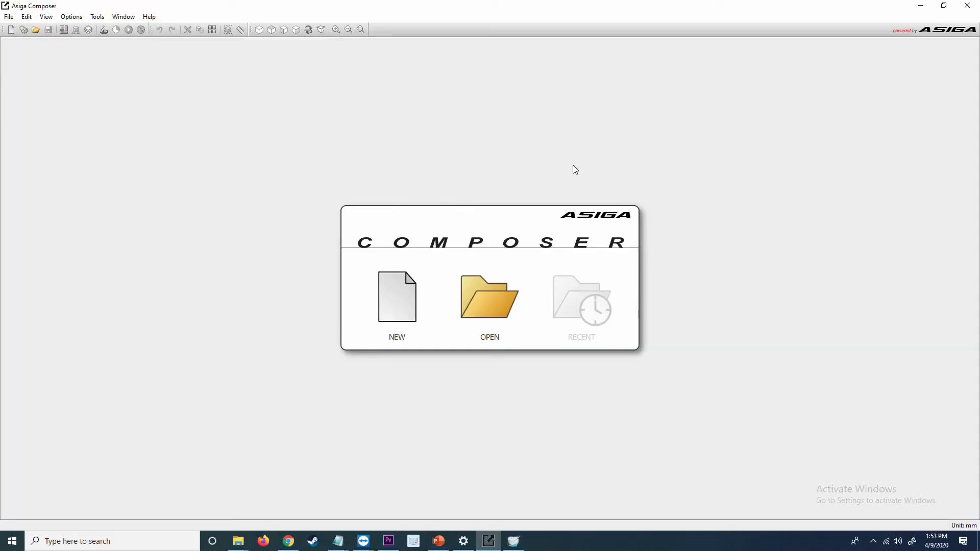
In Asiga Composer, create a new build for the Max 62 printer with PlasCLEAR material and 0.050 mm slice thickness
click(397, 313)
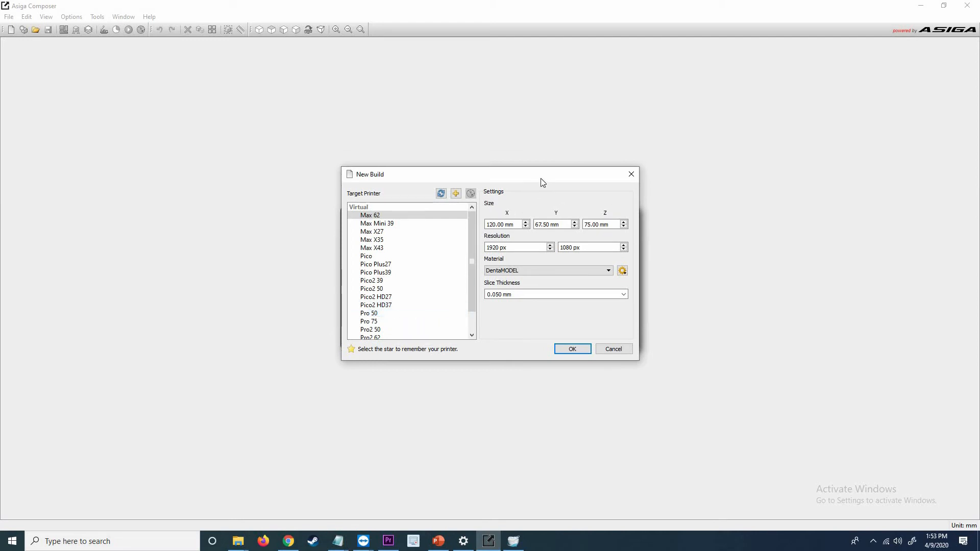
drag(500, 127, 506, 116)
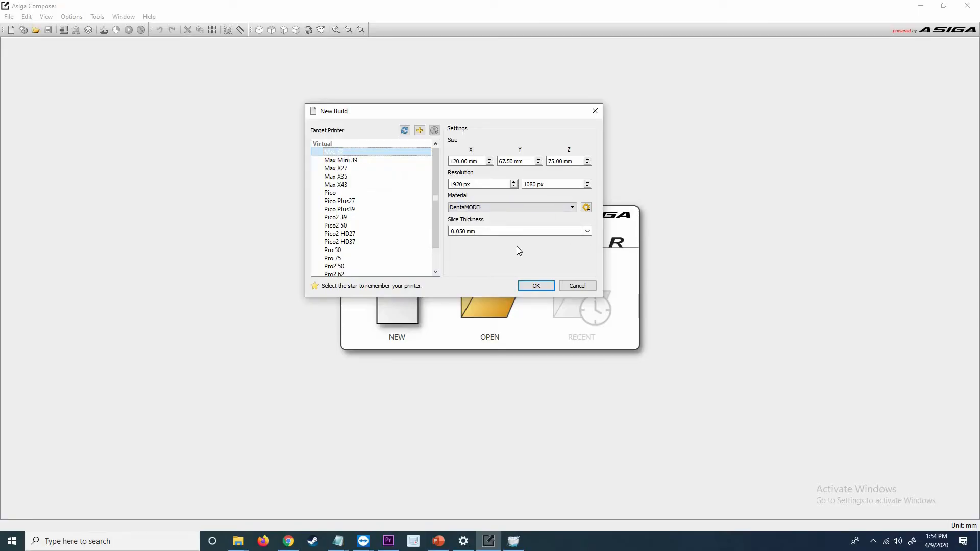
click(527, 208)
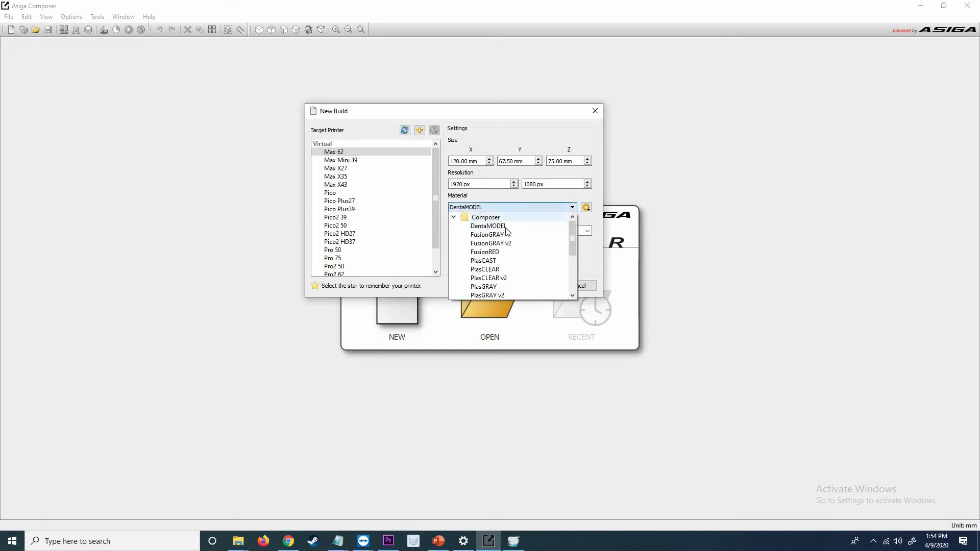
click(507, 226)
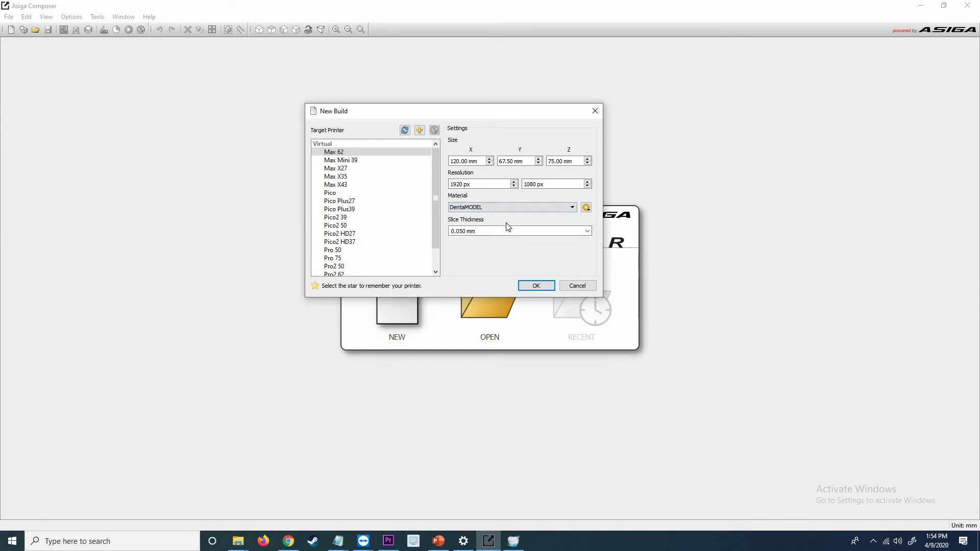
click(512, 210)
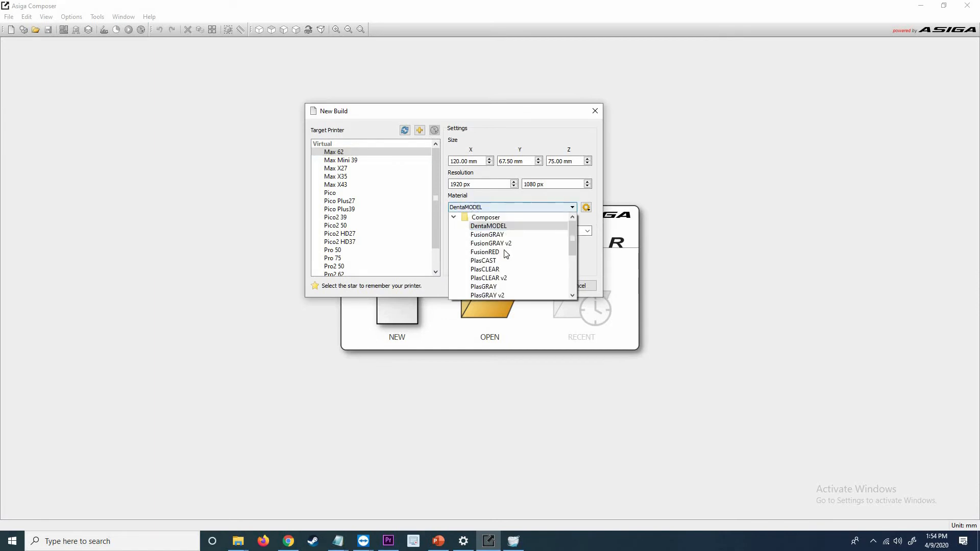
scroll(500, 240, down, 3)
scroll(492, 233, up, 3)
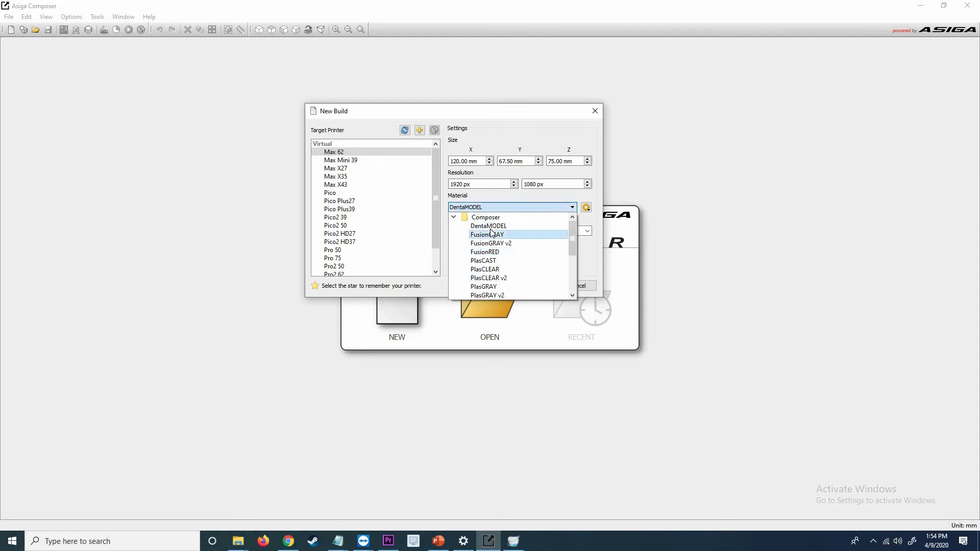
click(495, 270)
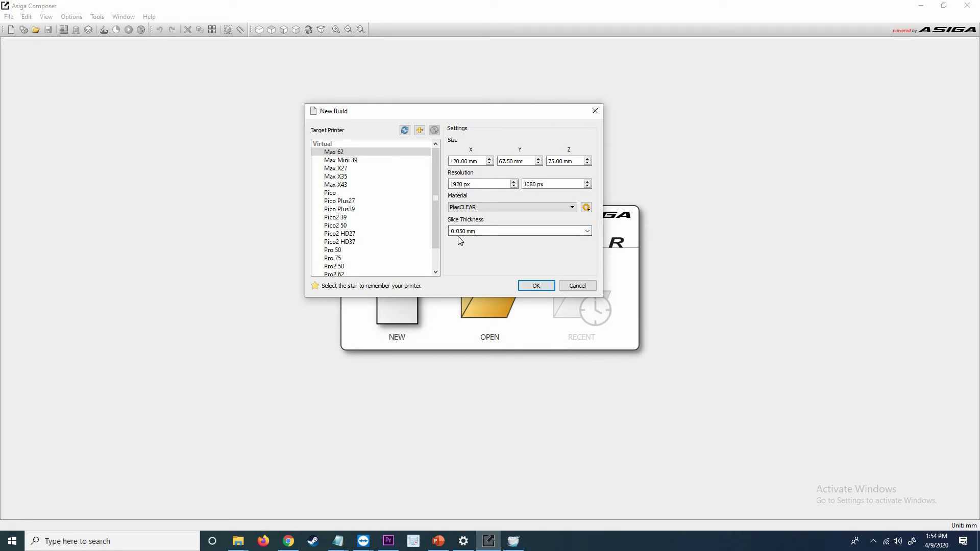
click(544, 286)
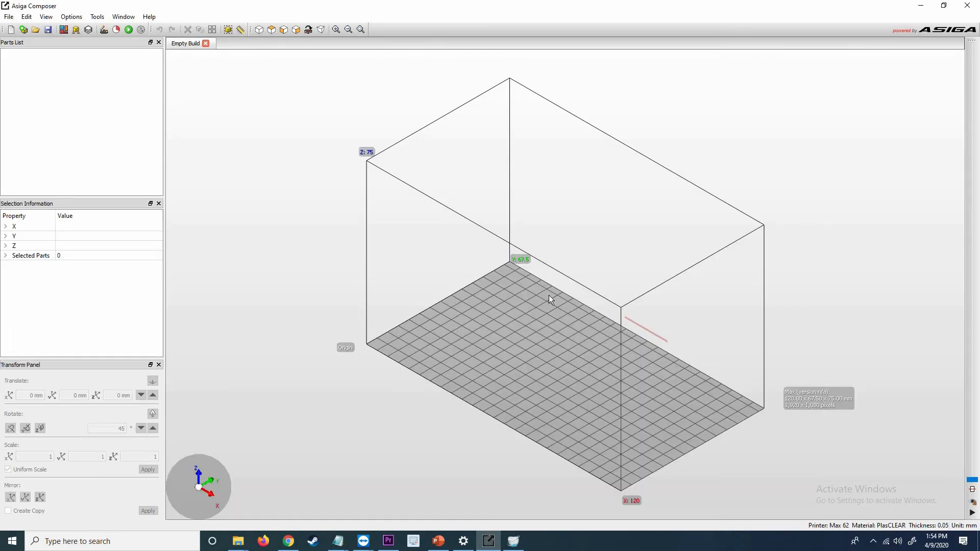
drag(536, 299, 519, 198)
scroll(376, 279, down, 5)
drag(354, 269, 523, 162)
drag(447, 300, 482, 207)
scroll(482, 207, up, 5)
middle_drag(482, 207, 489, 224)
scroll(491, 230, down, 6)
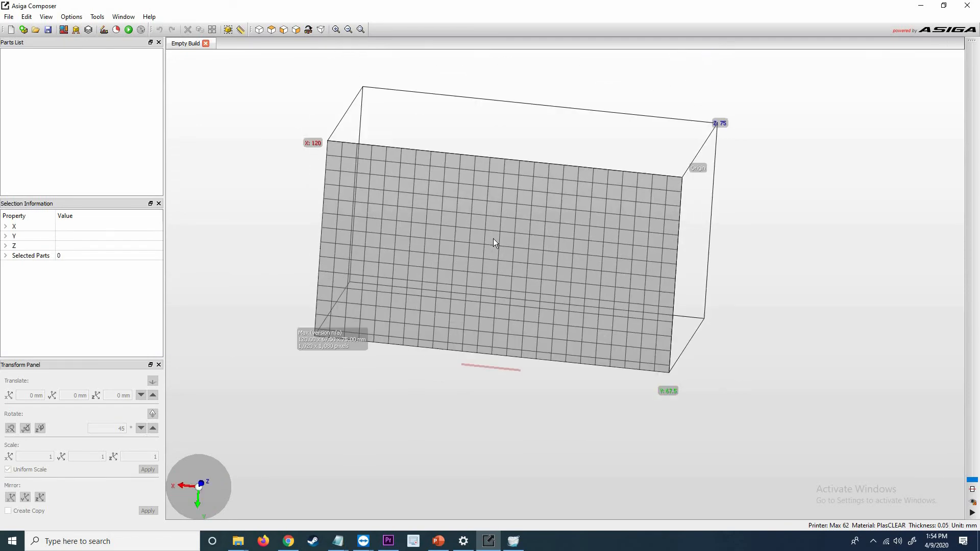
Add the splint's STL file from its order folder in the 3Shape ManufacturingDir to the empty build
click(23, 31)
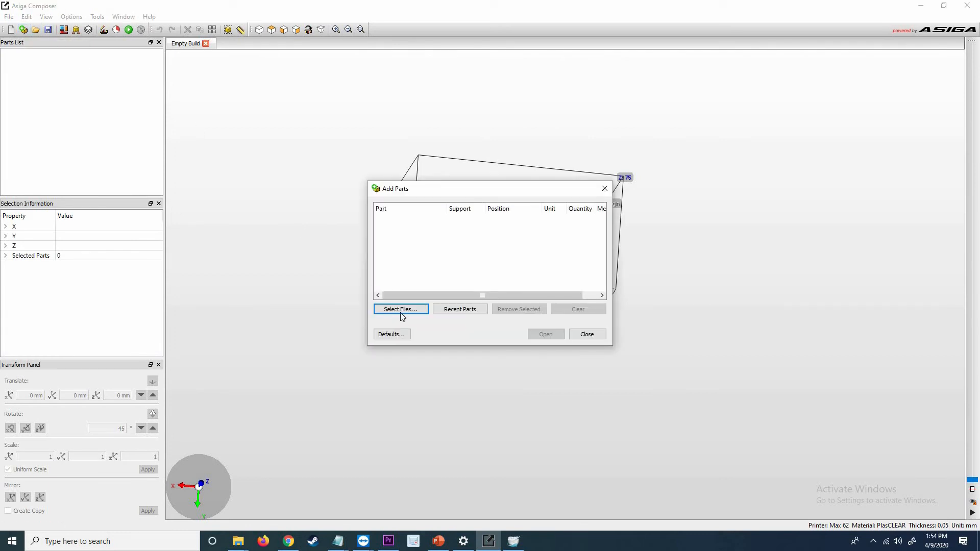
click(460, 309)
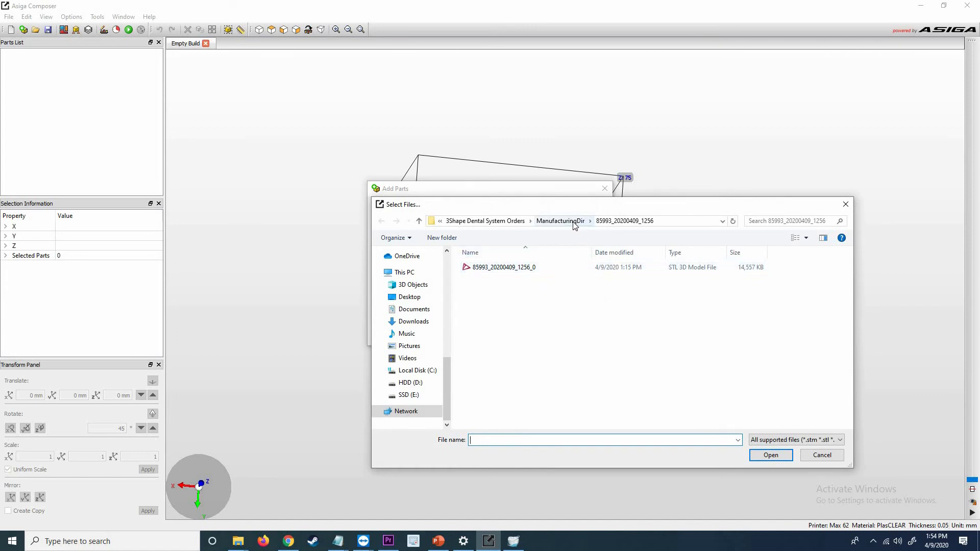
double_click(517, 280)
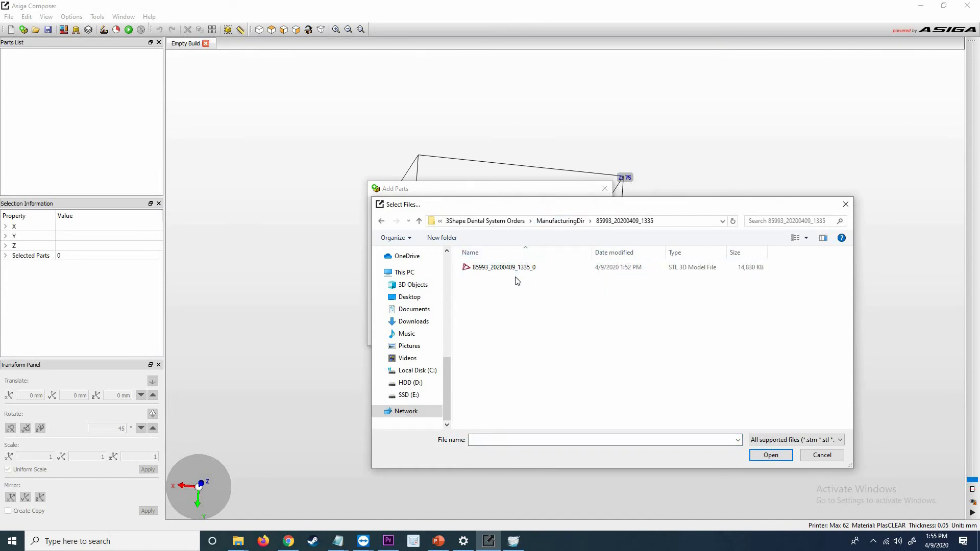
click(781, 457)
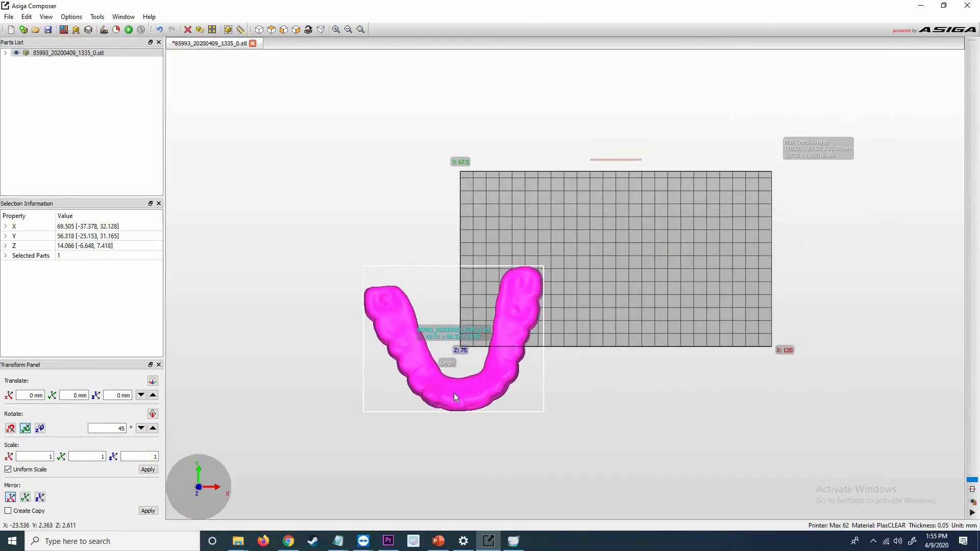
Move the splint onto the middle of the build platform and raise it about 3 mm above the plate
drag(579, 330, 684, 199)
click(284, 30)
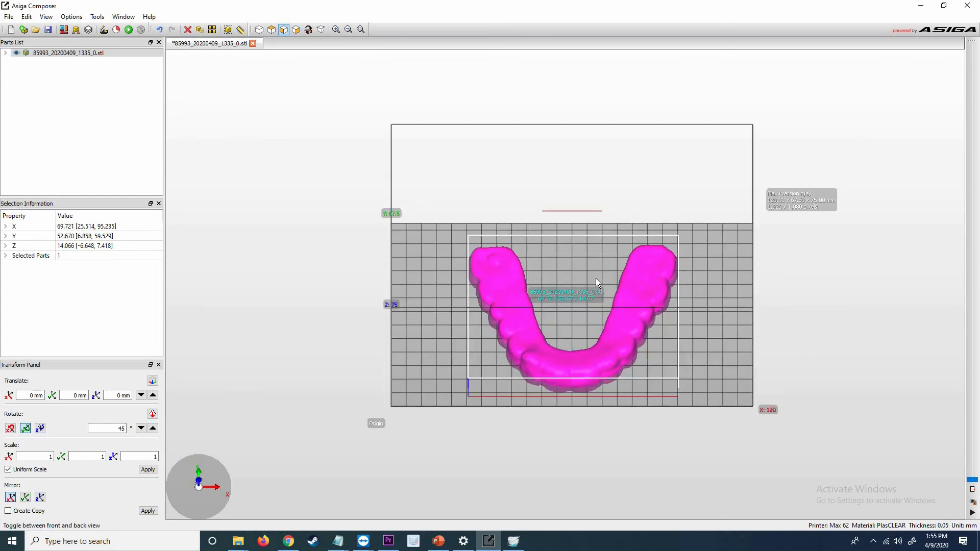
drag(527, 257, 528, 217)
drag(590, 320, 651, 315)
drag(574, 382, 571, 338)
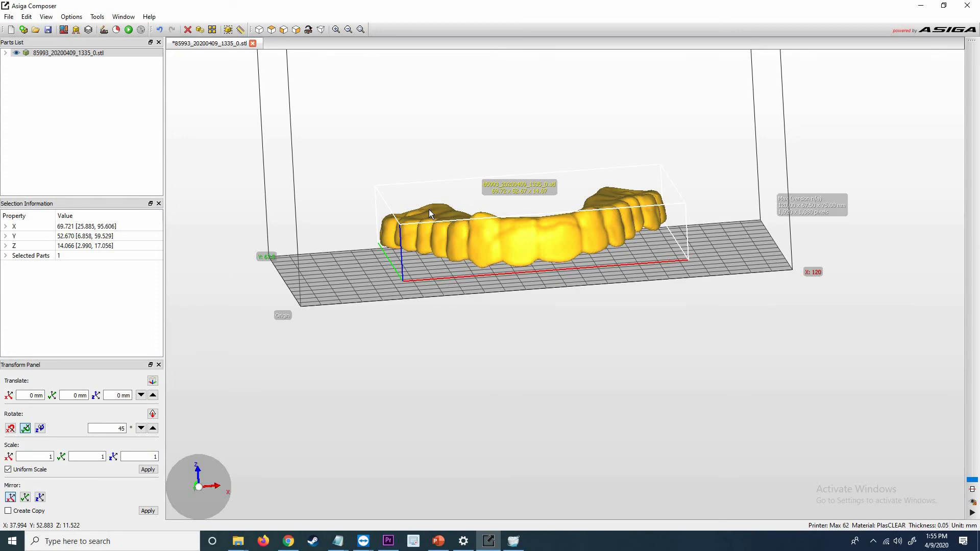
Flip the splint 180° about the Y axis in 45° increments
right_drag(532, 115, 549, 303)
right_drag(593, 392, 478, 190)
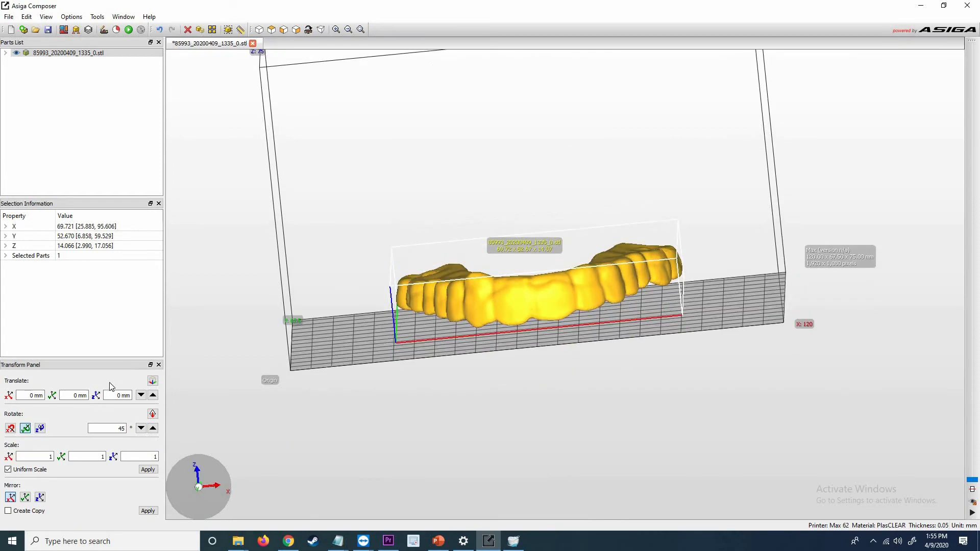
click(154, 429)
click(153, 429)
click(153, 428)
click(153, 428)
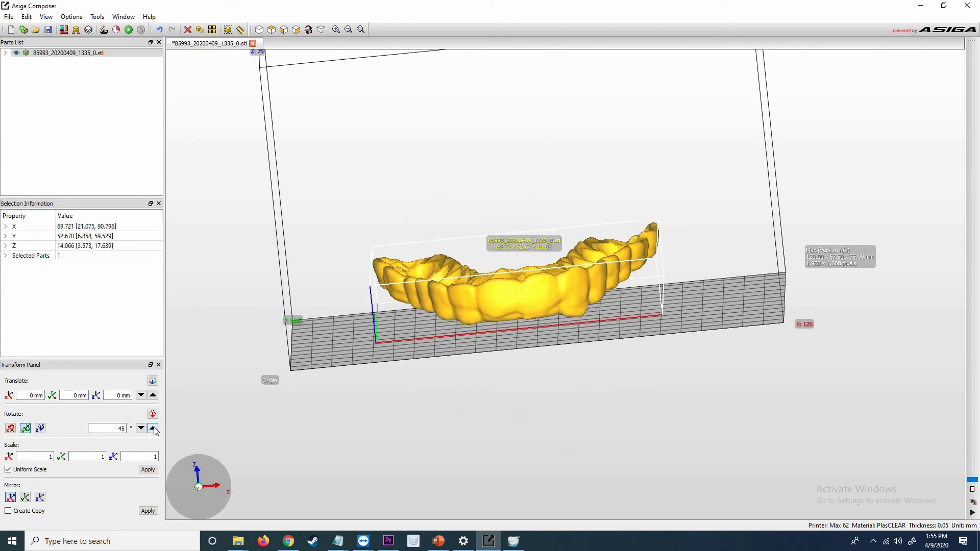
Tilt the splint so its front teeth sit higher than its back ends, with the lowest point about 2.25 mm above the platform
drag(634, 360, 510, 305)
drag(457, 306, 458, 317)
right_drag(452, 357, 747, 336)
drag(745, 344, 738, 349)
right_drag(715, 375, 712, 378)
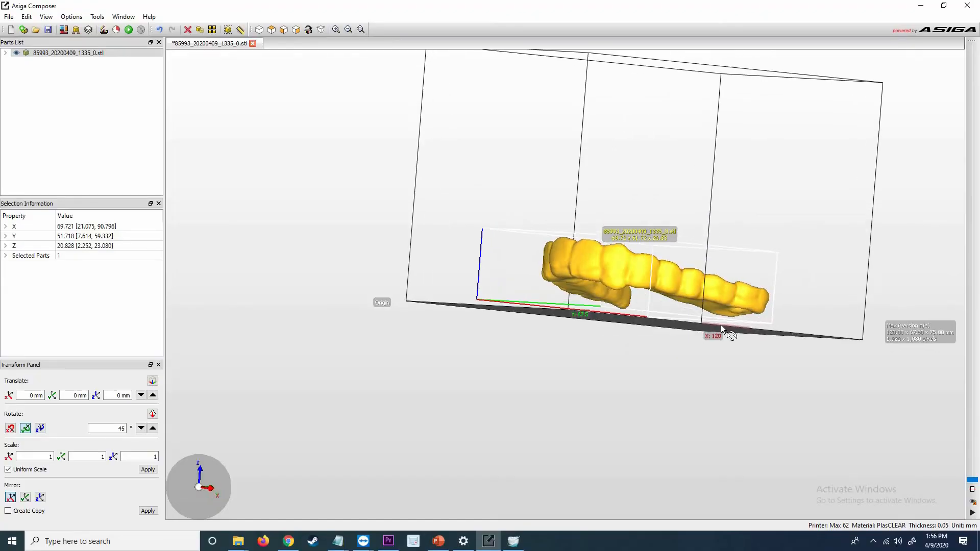
right_drag(722, 330, 596, 375)
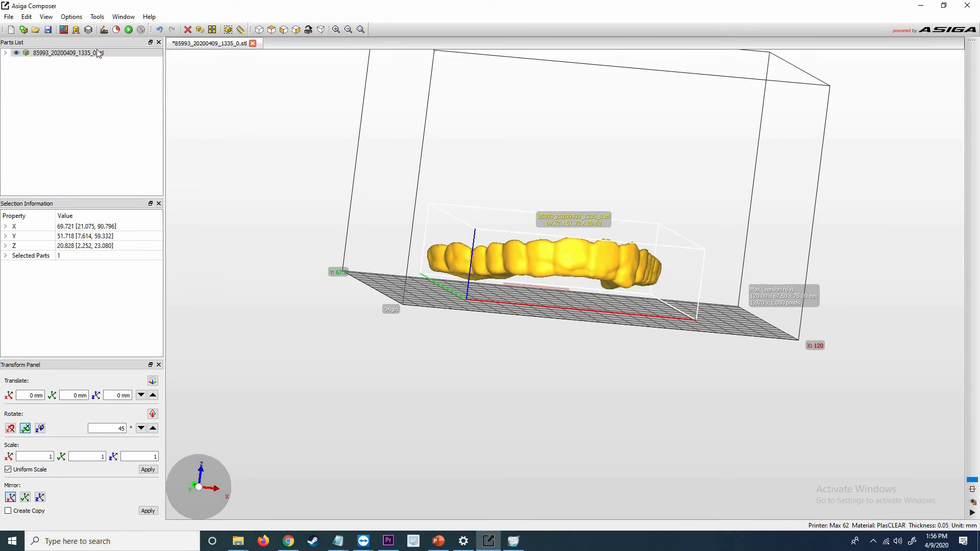
Generate supports for all parts with 2.000 mm height leveling, 3.0 mm support spacing and 0.500 mm contact width
click(76, 31)
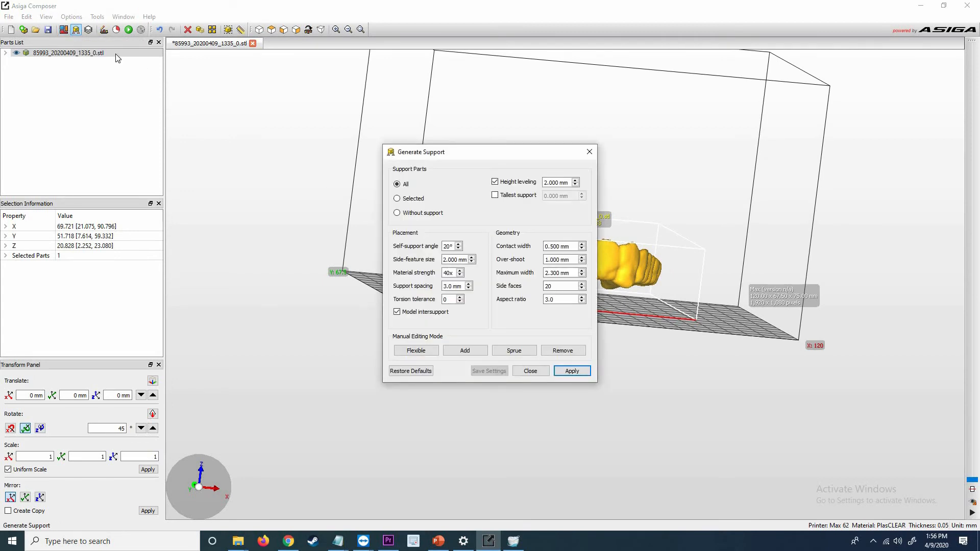
click(580, 376)
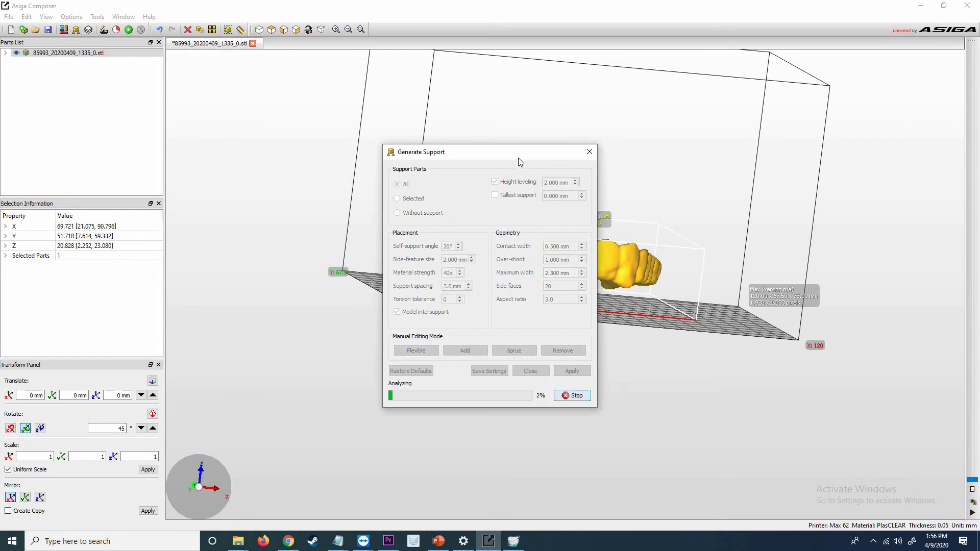
drag(396, 146, 296, 148)
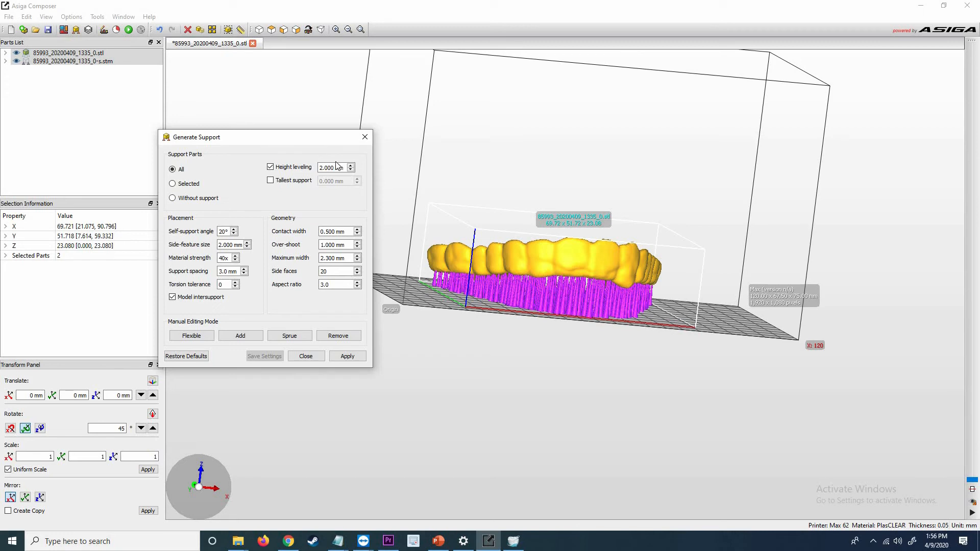
click(306, 356)
right_drag(529, 342, 597, 283)
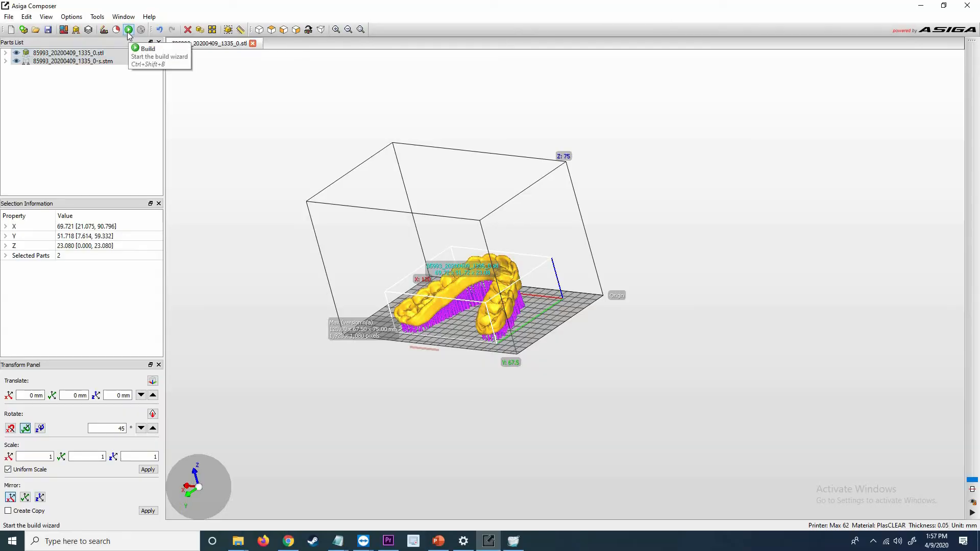
Start the build wizard for all parts and enable fast print mode in the build parameters
click(129, 31)
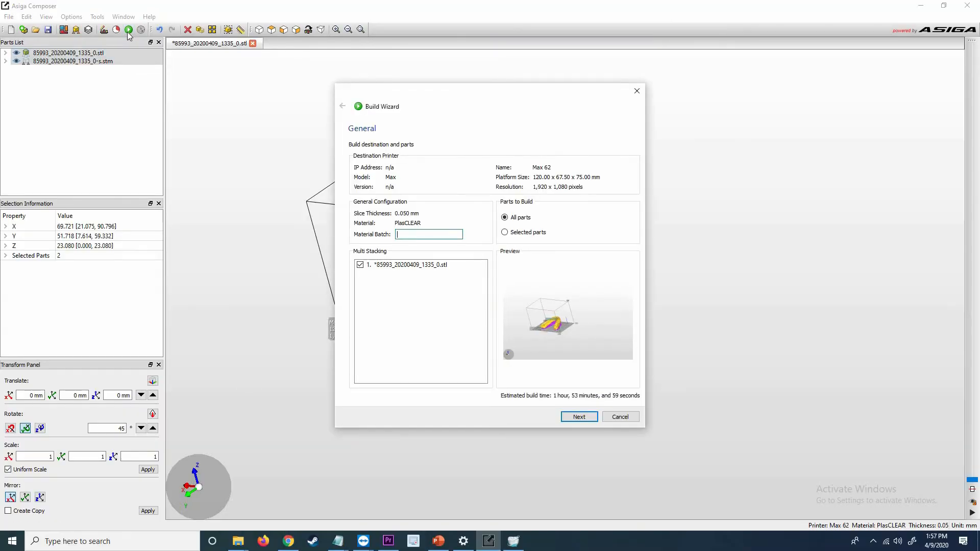
click(579, 417)
drag(469, 100, 258, 106)
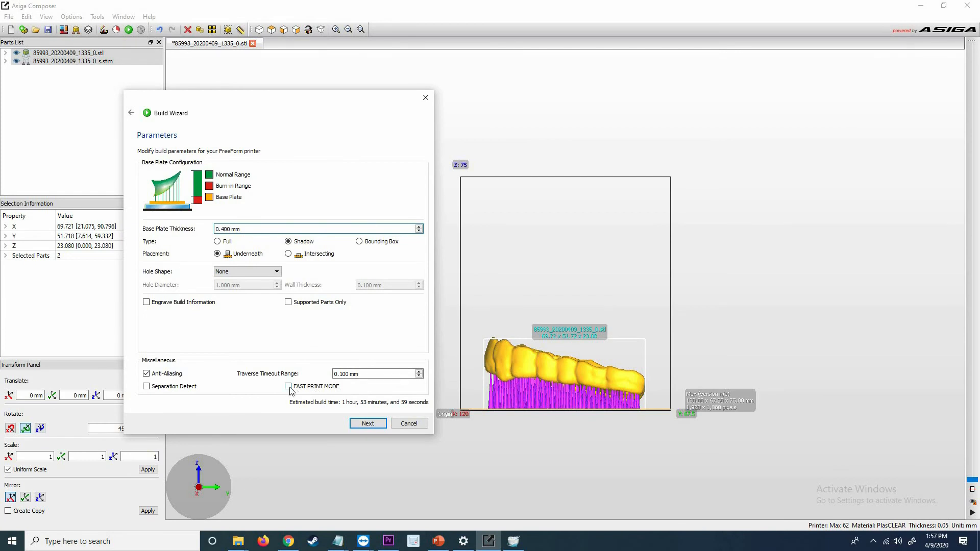
click(367, 423)
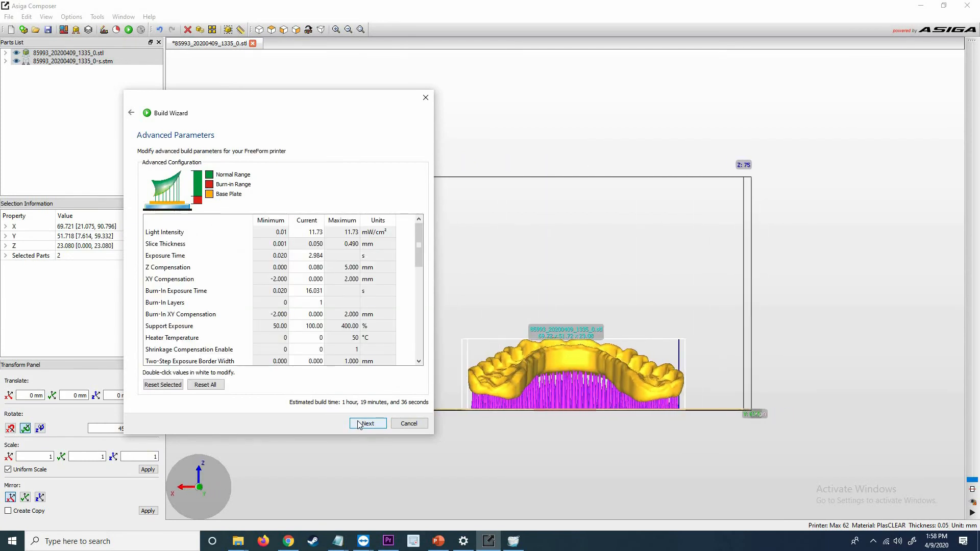
Review the advanced build parameters, accept them and open the build name for entry in the summary
scroll(280, 264, down, 5)
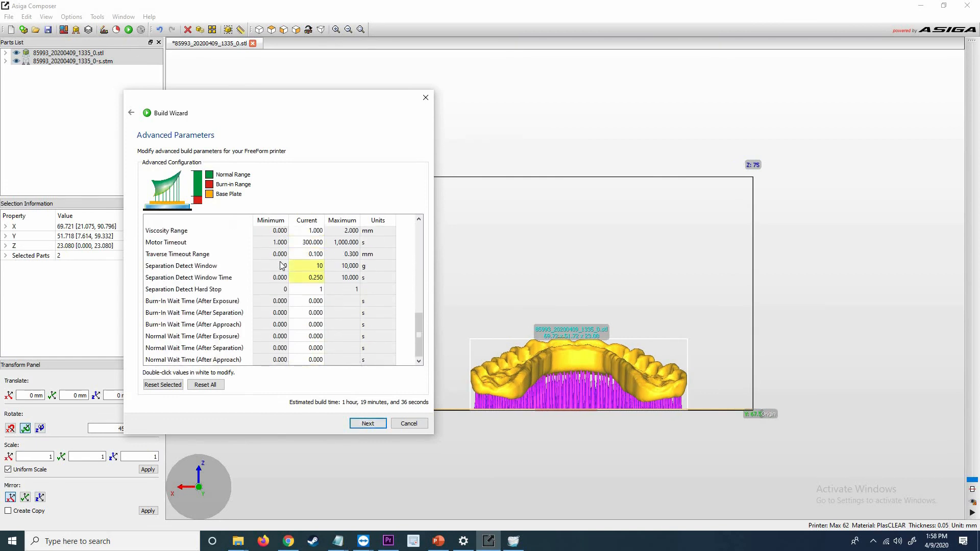
scroll(281, 265, up, 5)
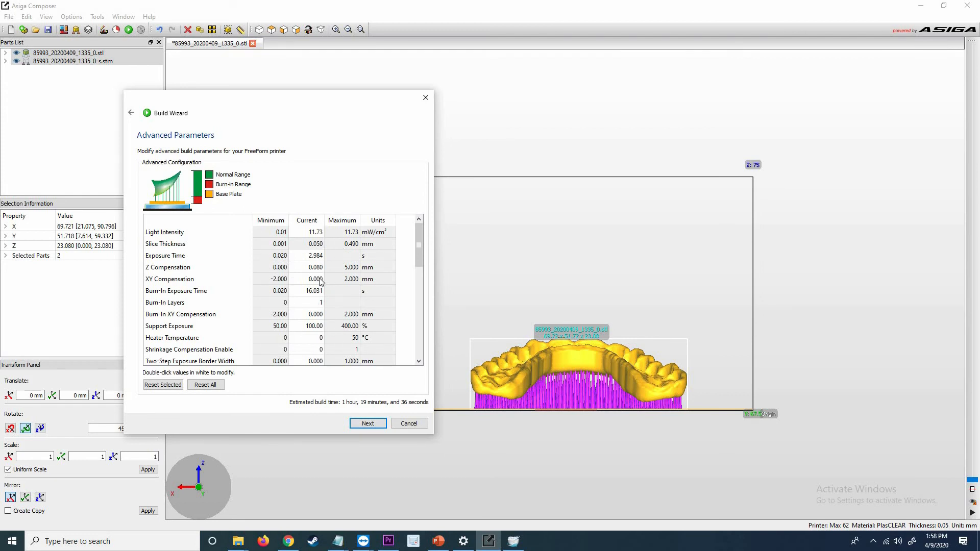
click(367, 424)
click(304, 164)
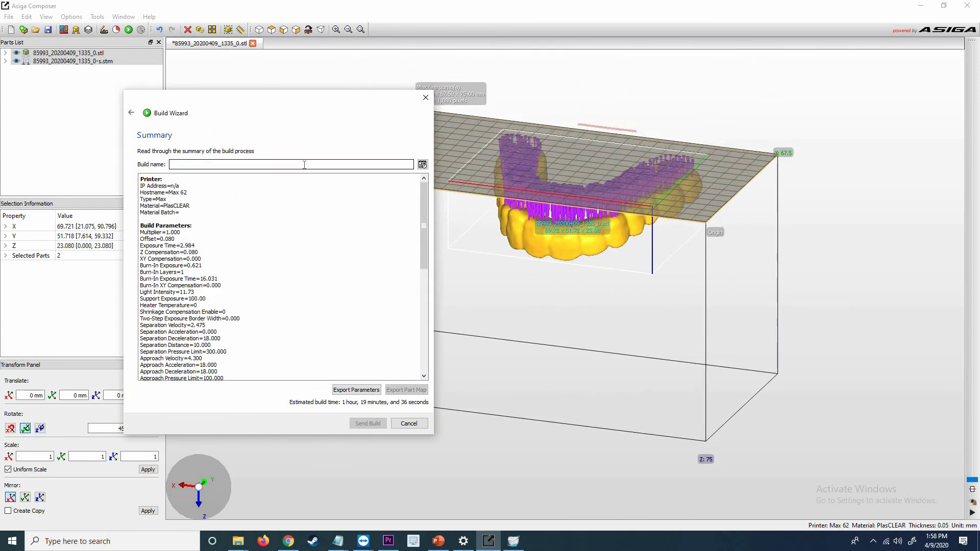